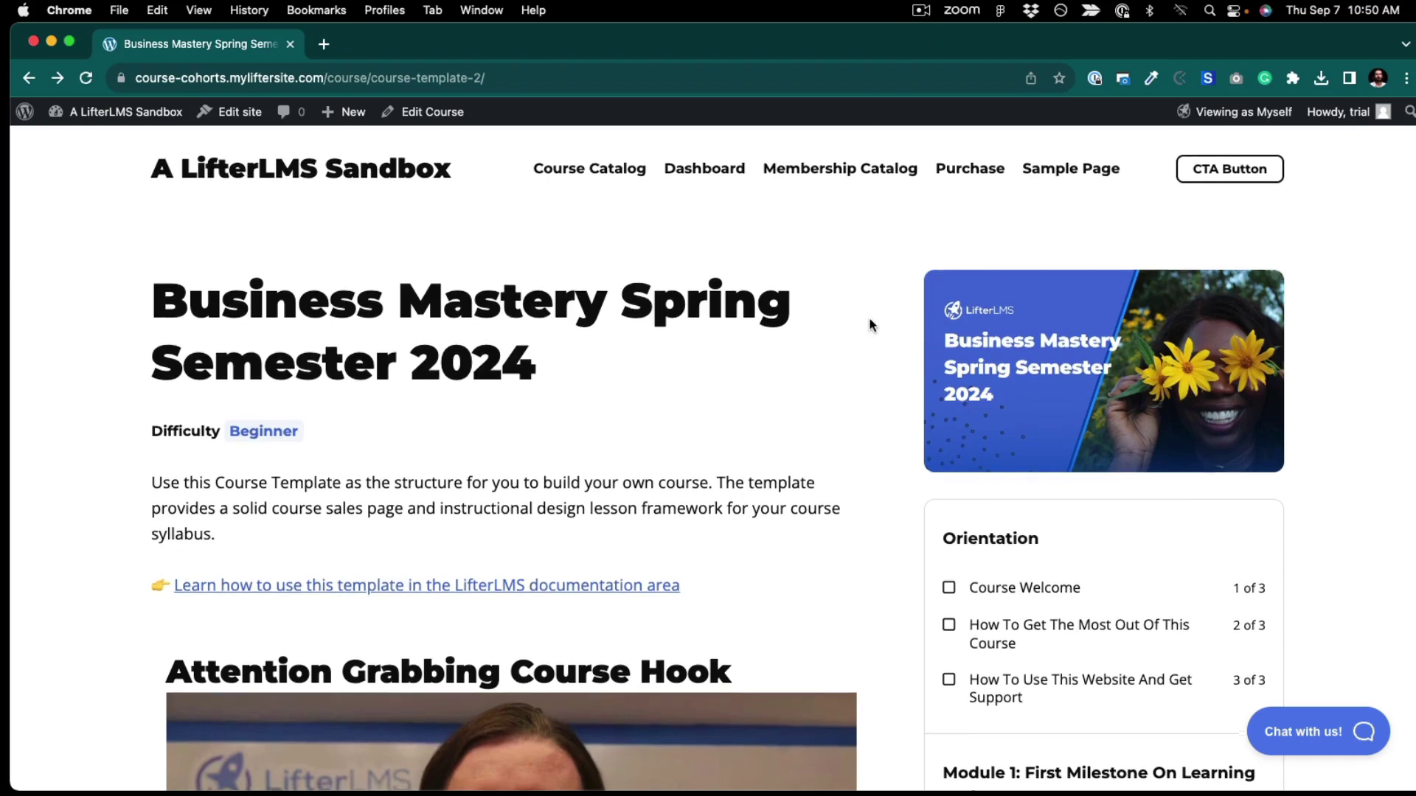
From the Courses list, start a New Cohort from the Business Mastery Spring Semester 2024 course.
scroll(870, 322, down, 1)
scroll(870, 325, up, 1)
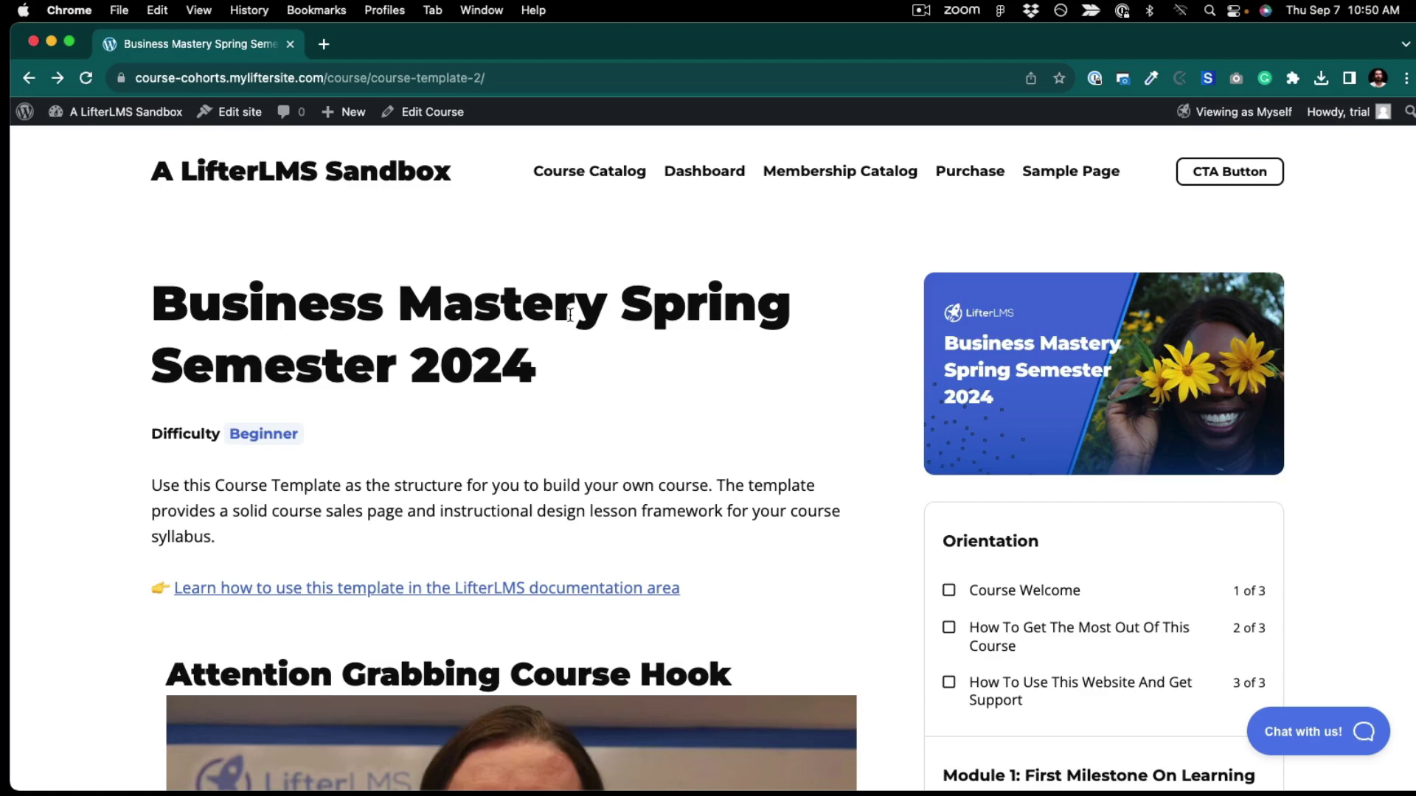
mouse_move(111, 111)
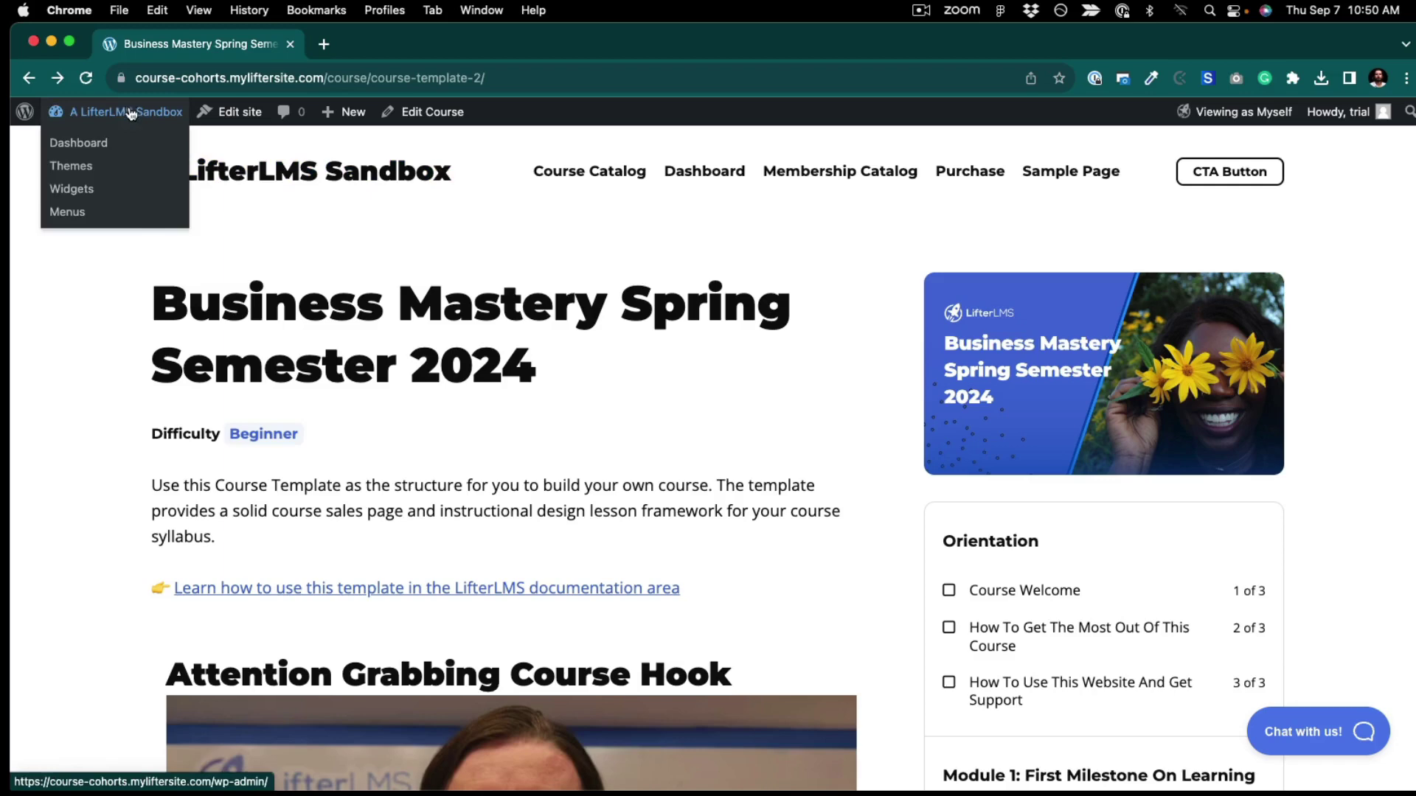
click(95, 151)
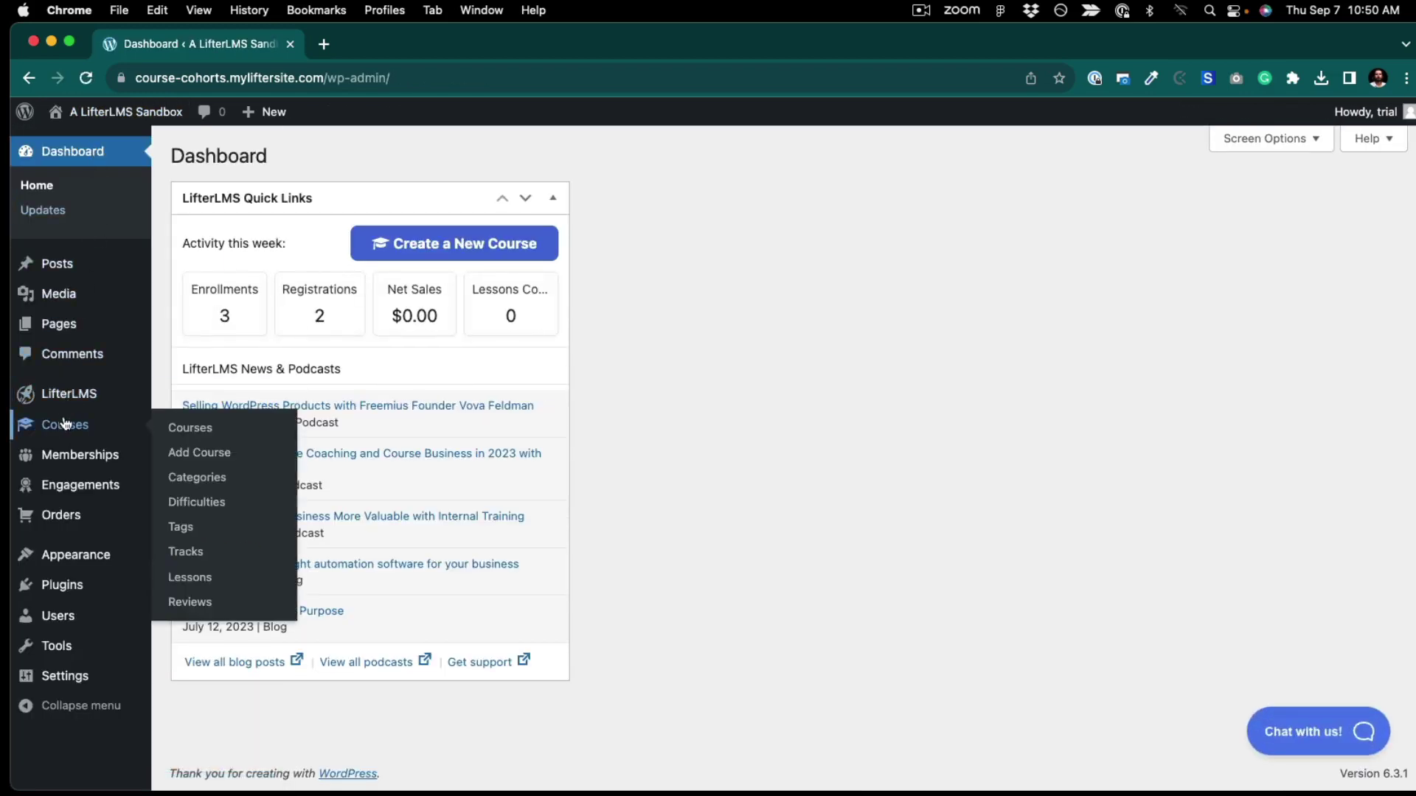
click(65, 424)
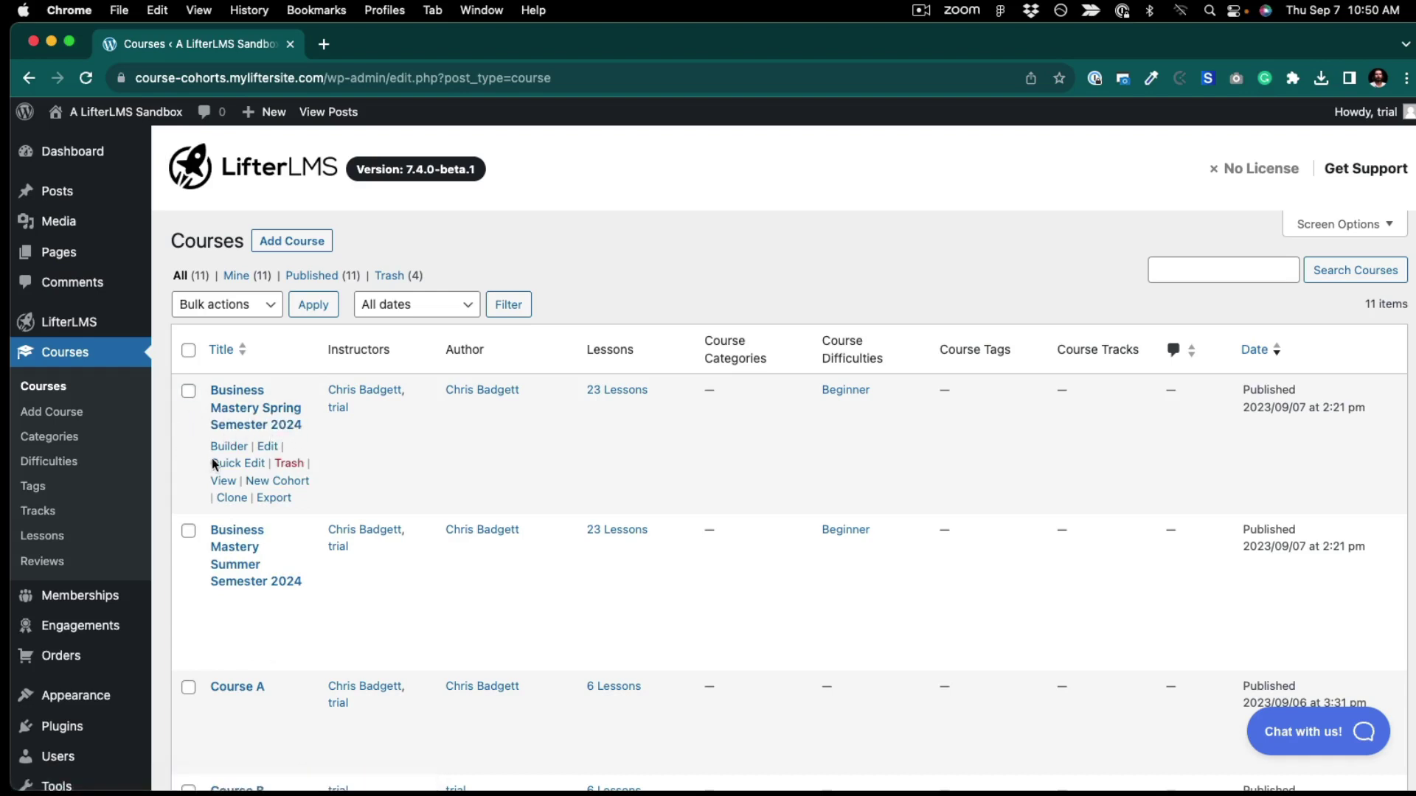
click(268, 483)
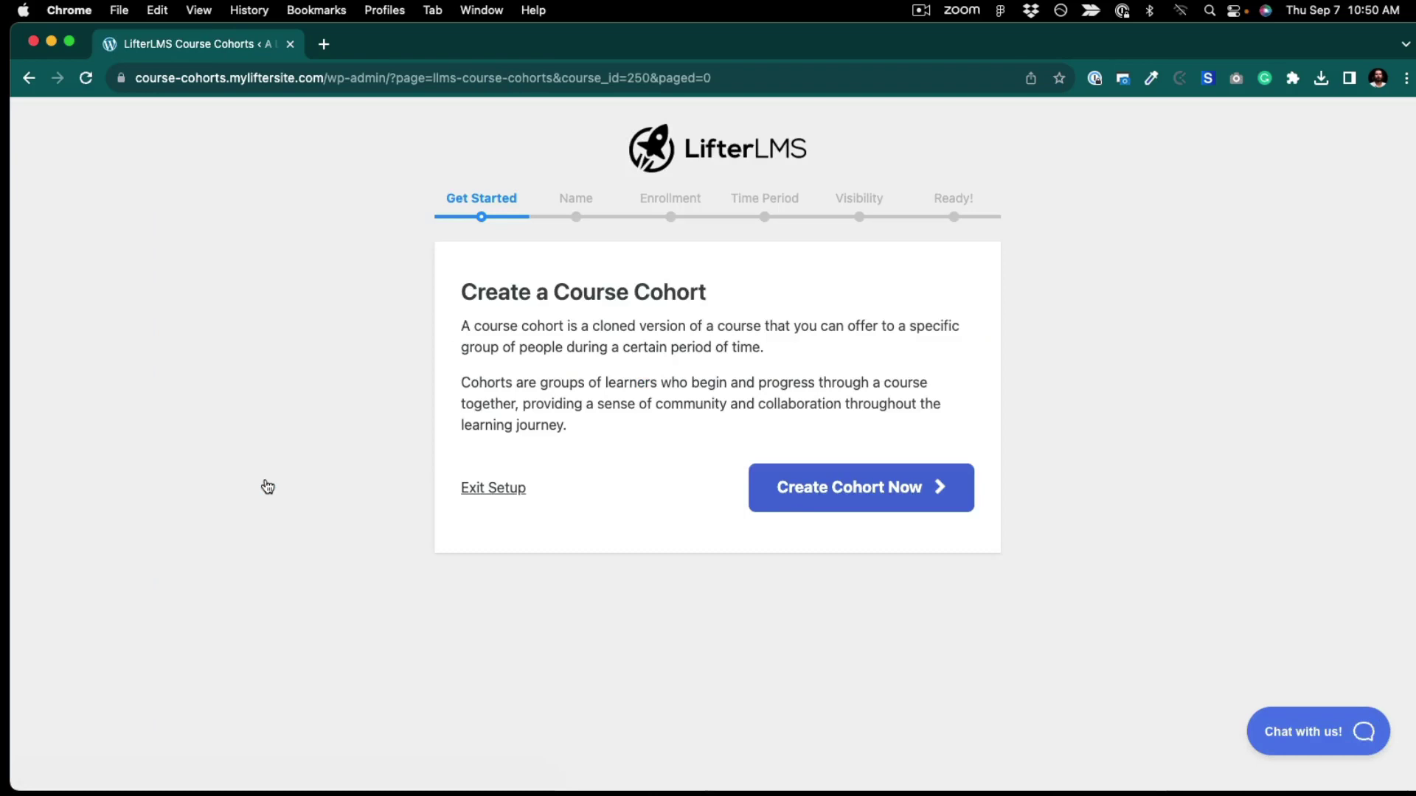
Name the cohort 'Business Mastery Fall Semester 2024' and save the name.
click(820, 489)
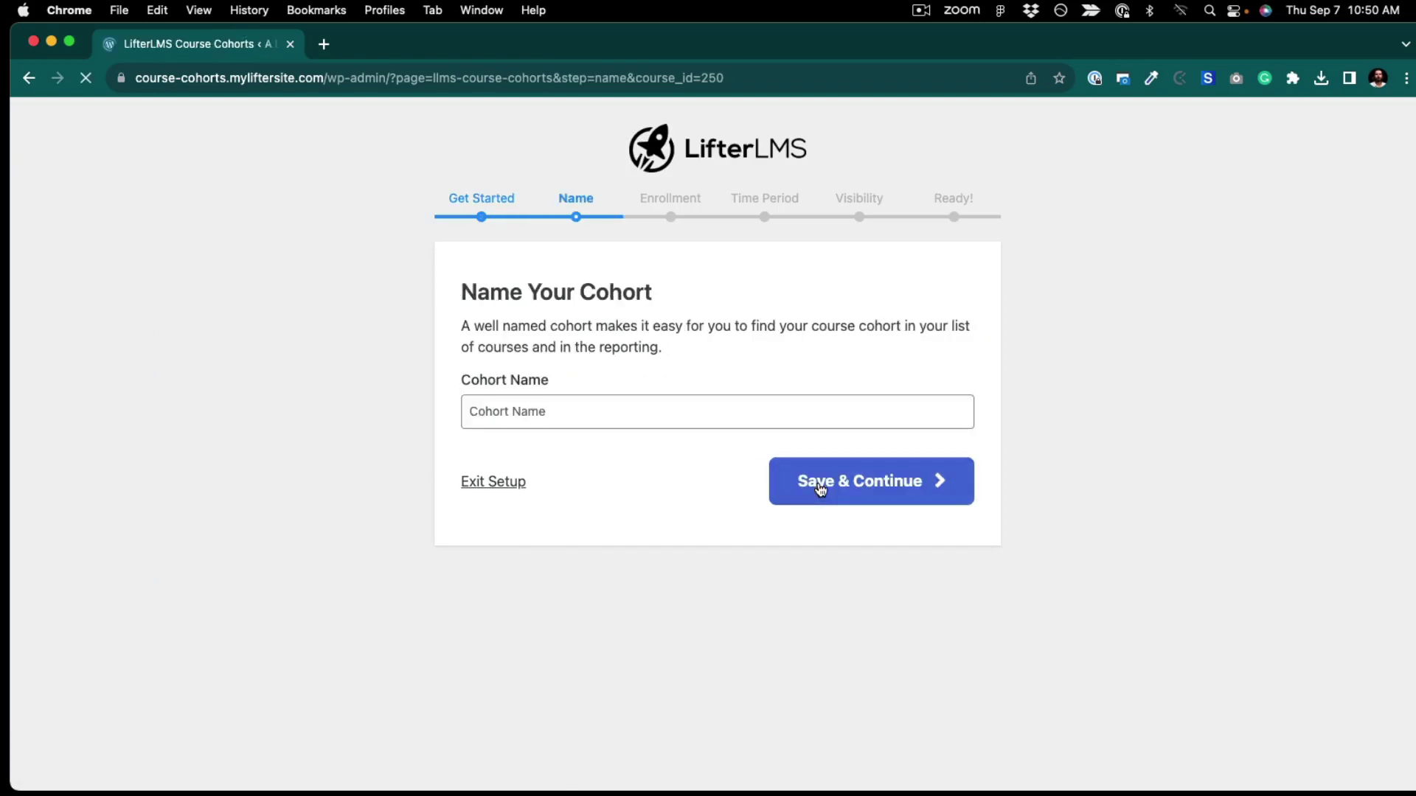
click(551, 413)
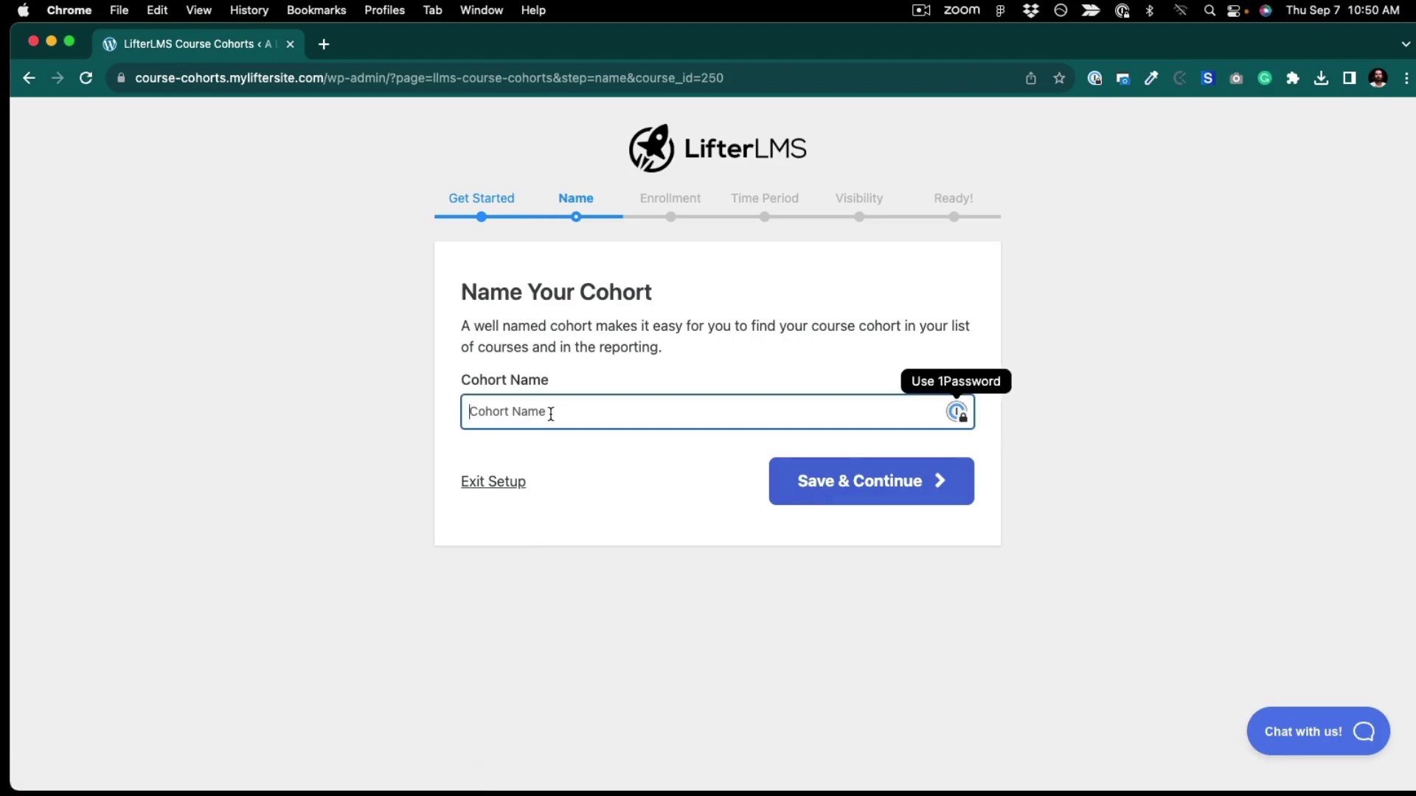
text(Business )
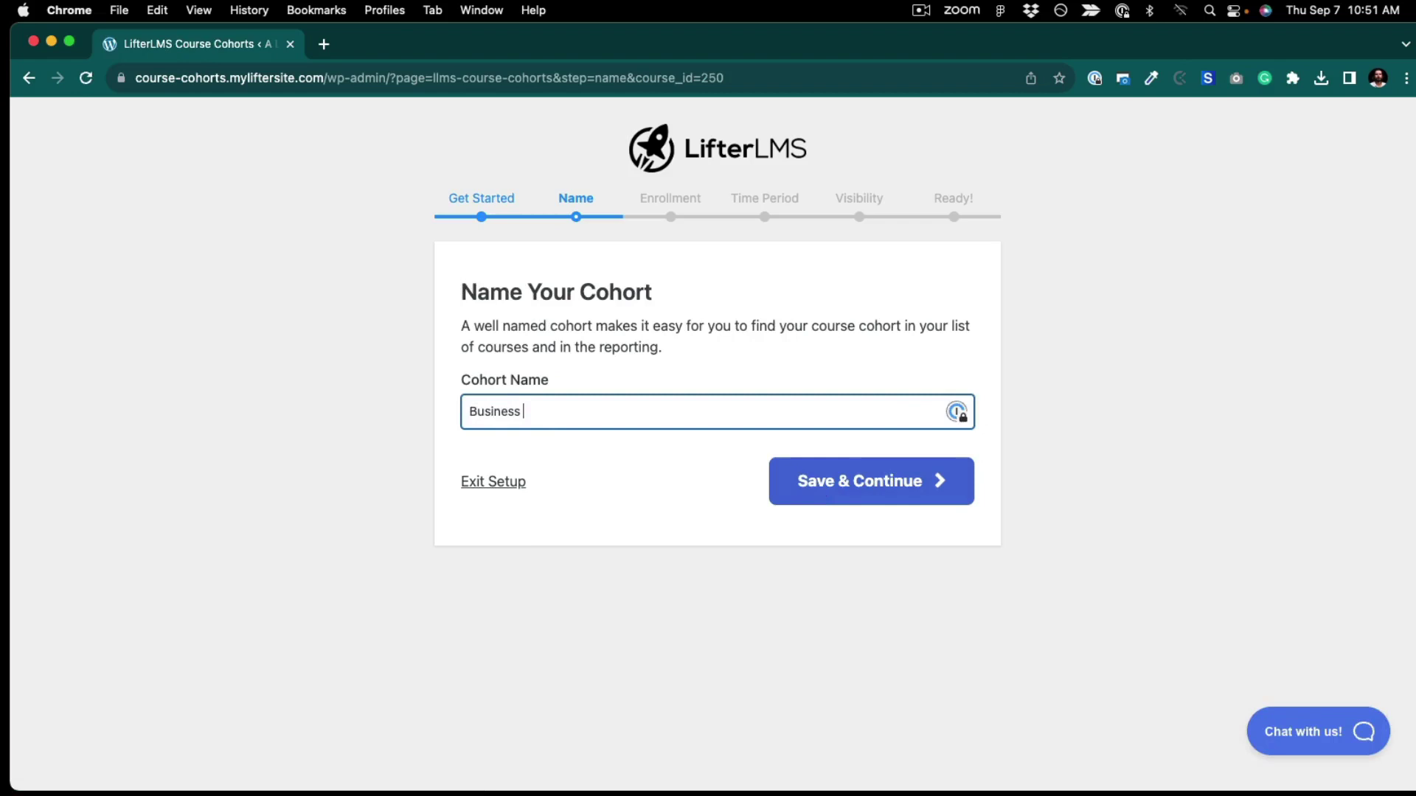
text(Mastery Fall Semester 2)
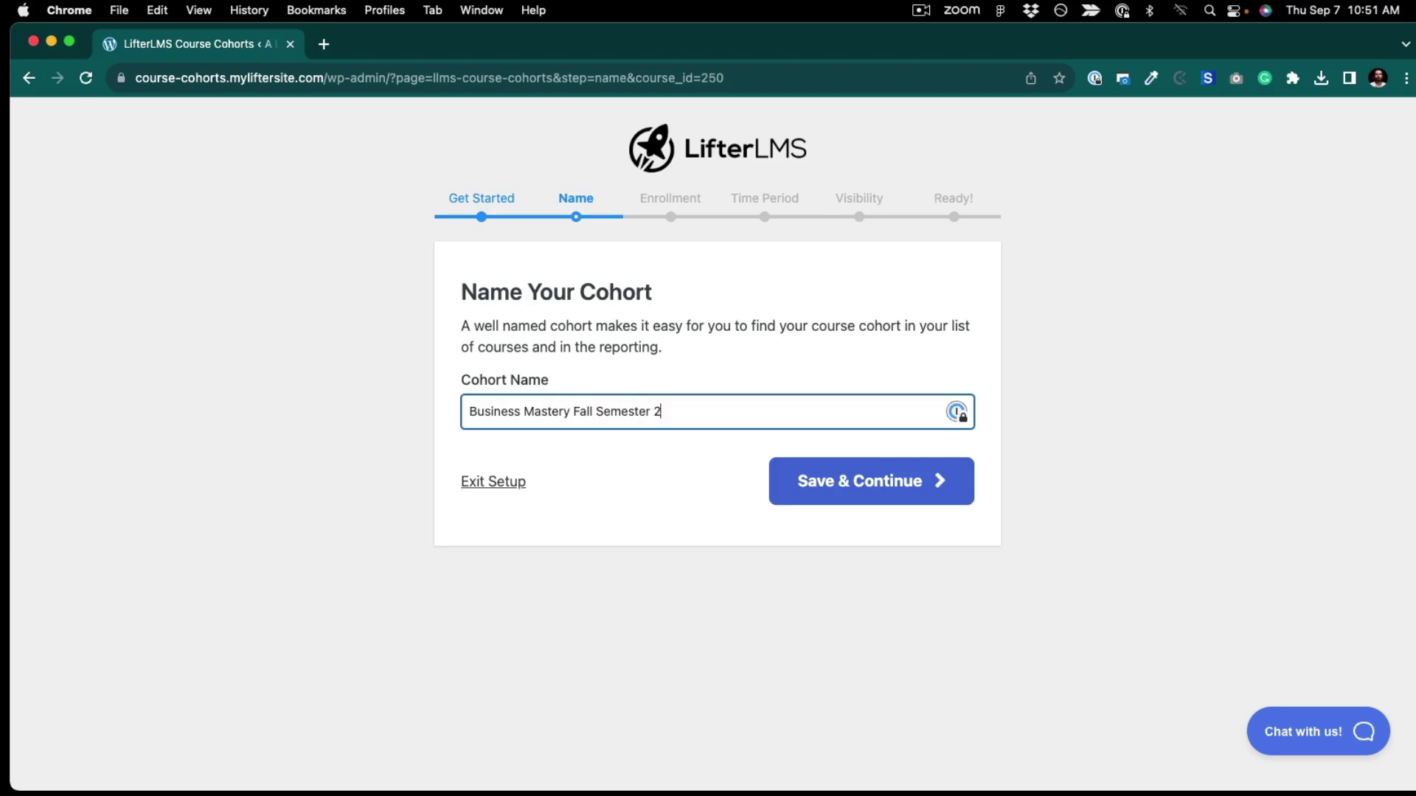
text(024)
click(831, 506)
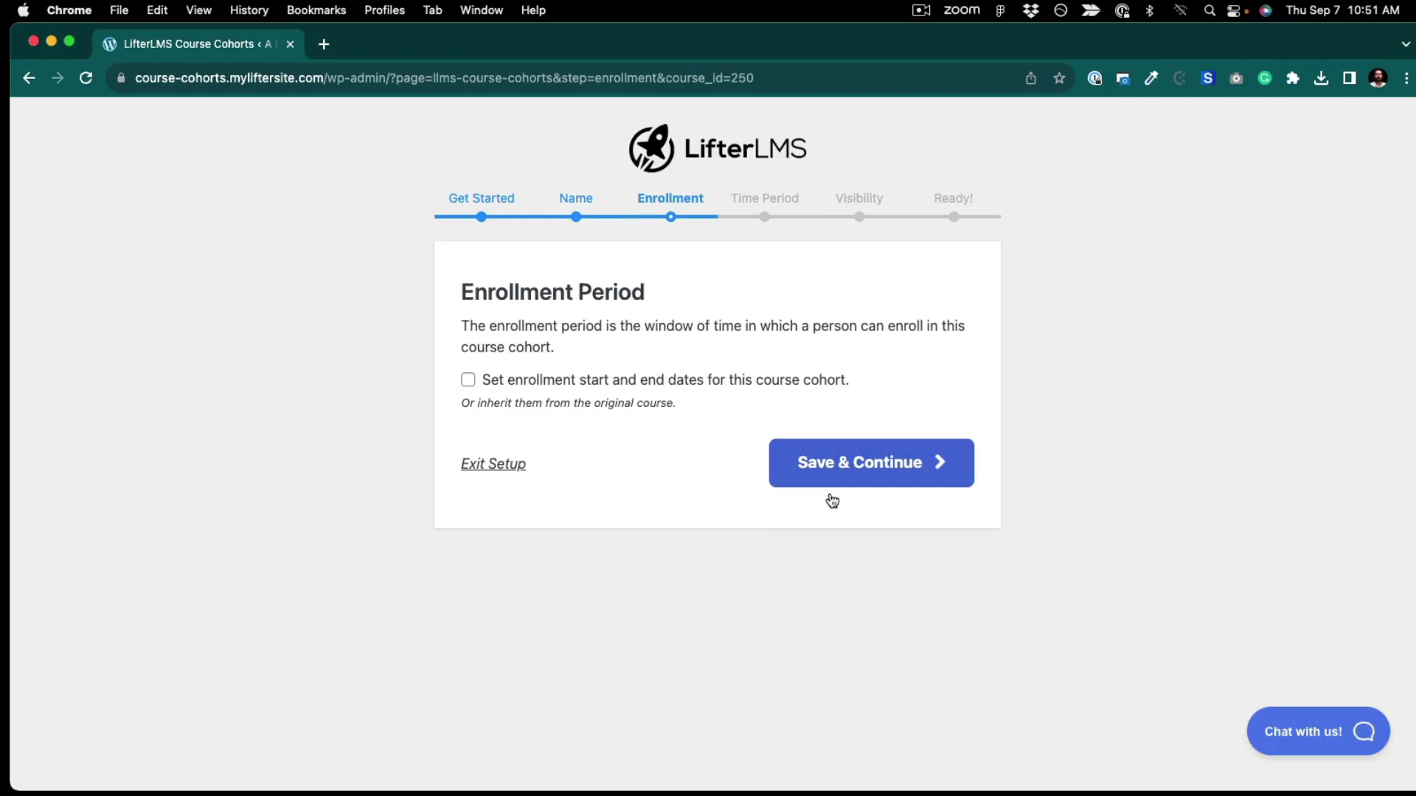
Enable custom enrollment dates and set the enrollment start to 06/01/2024.
click(471, 383)
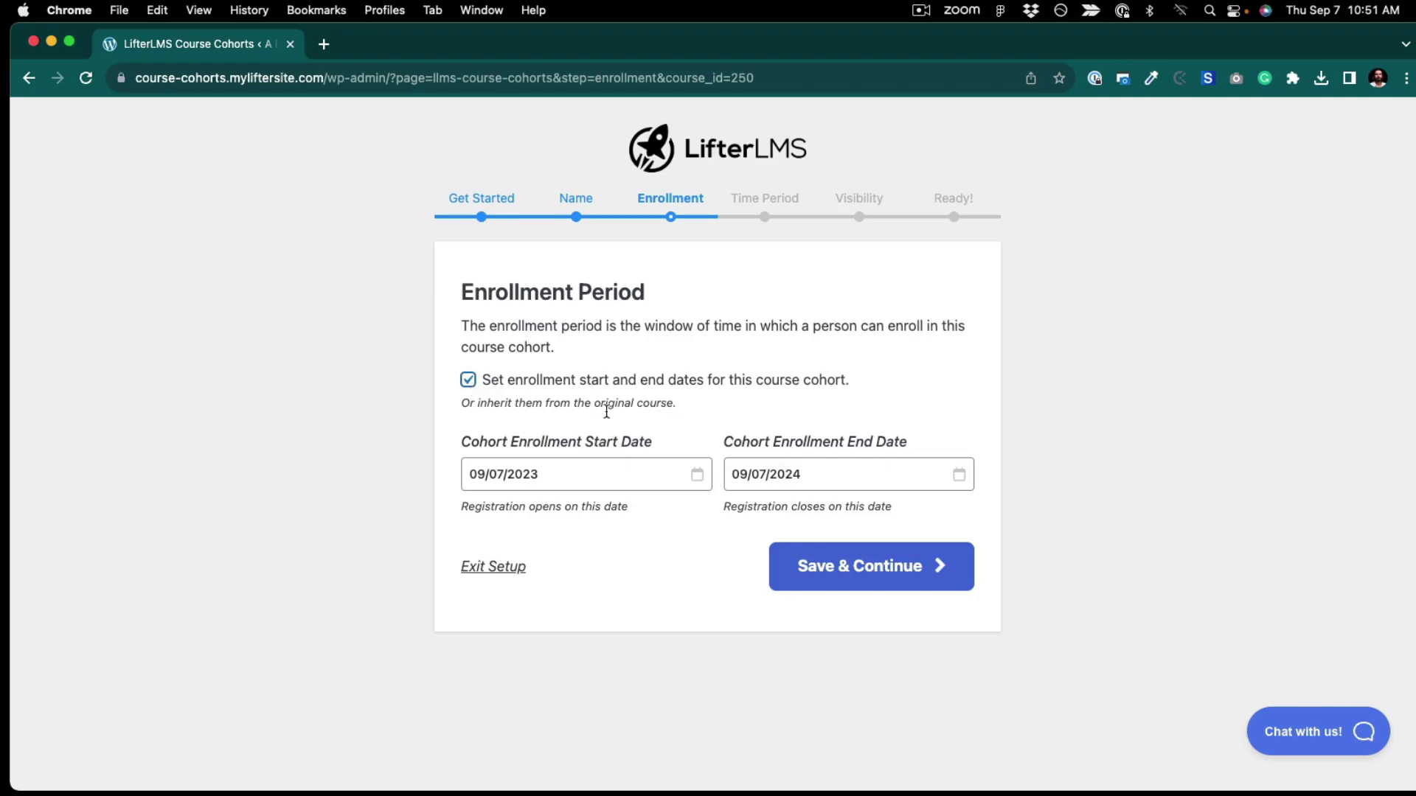
click(697, 479)
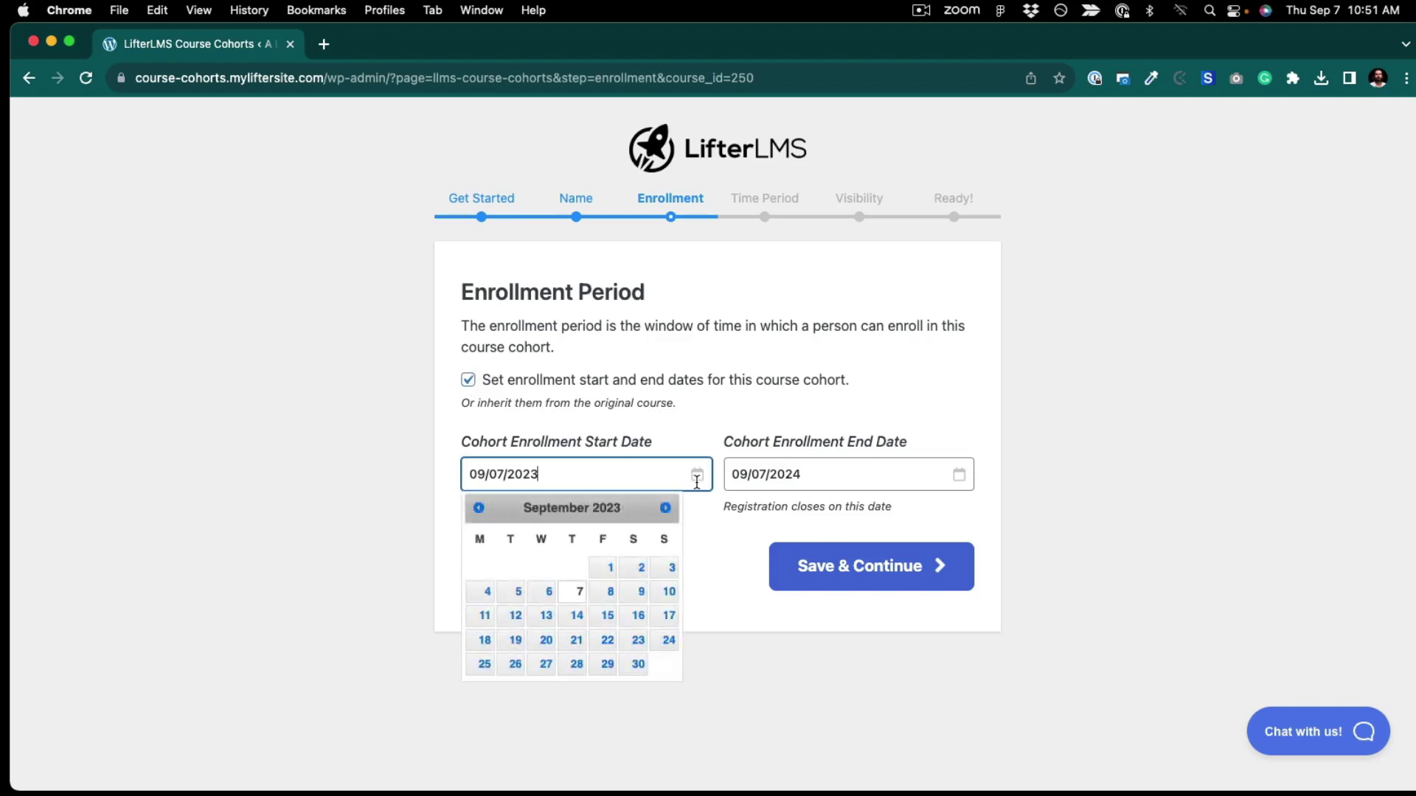
click(664, 519)
click(664, 519)
click(666, 509)
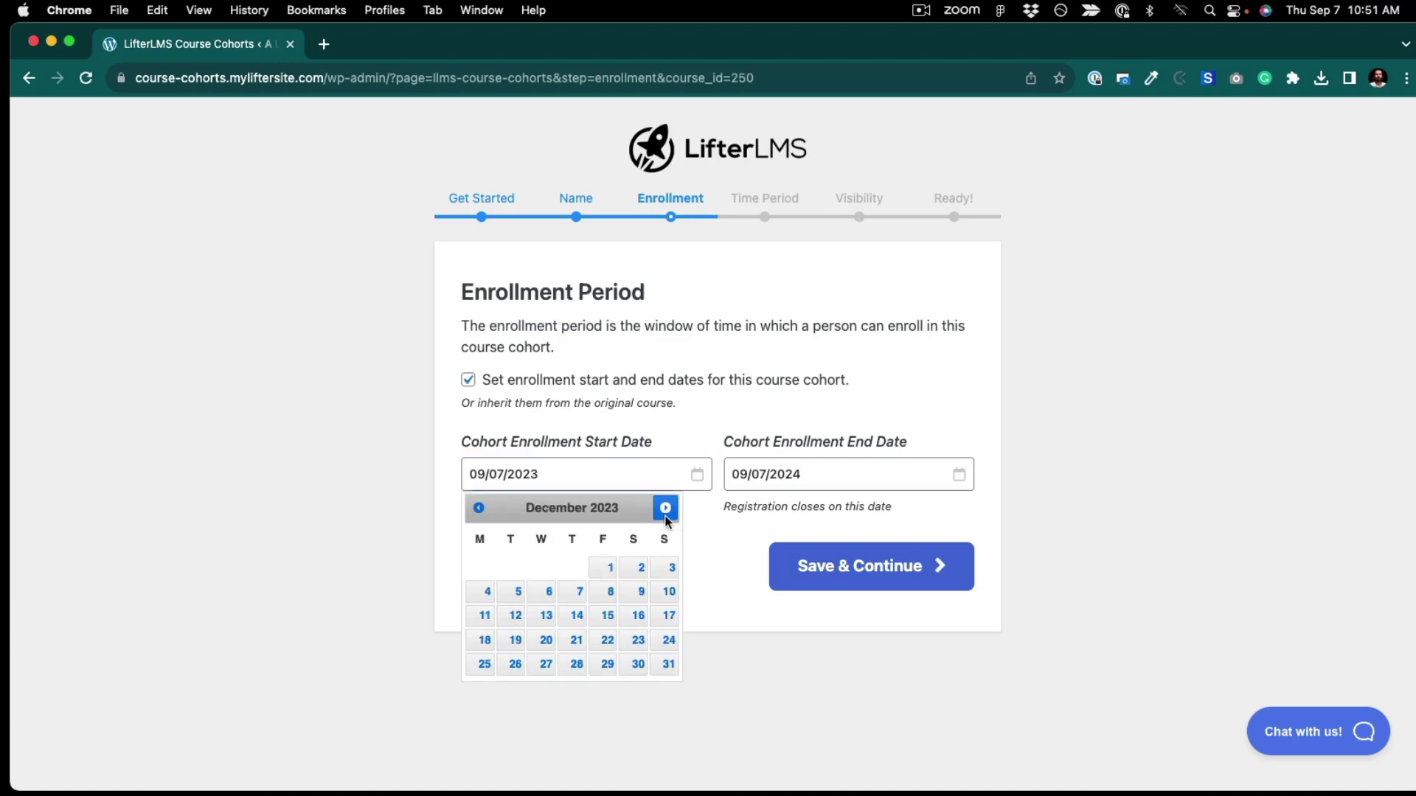
click(665, 509)
click(665, 509)
click(665, 509)
click(666, 519)
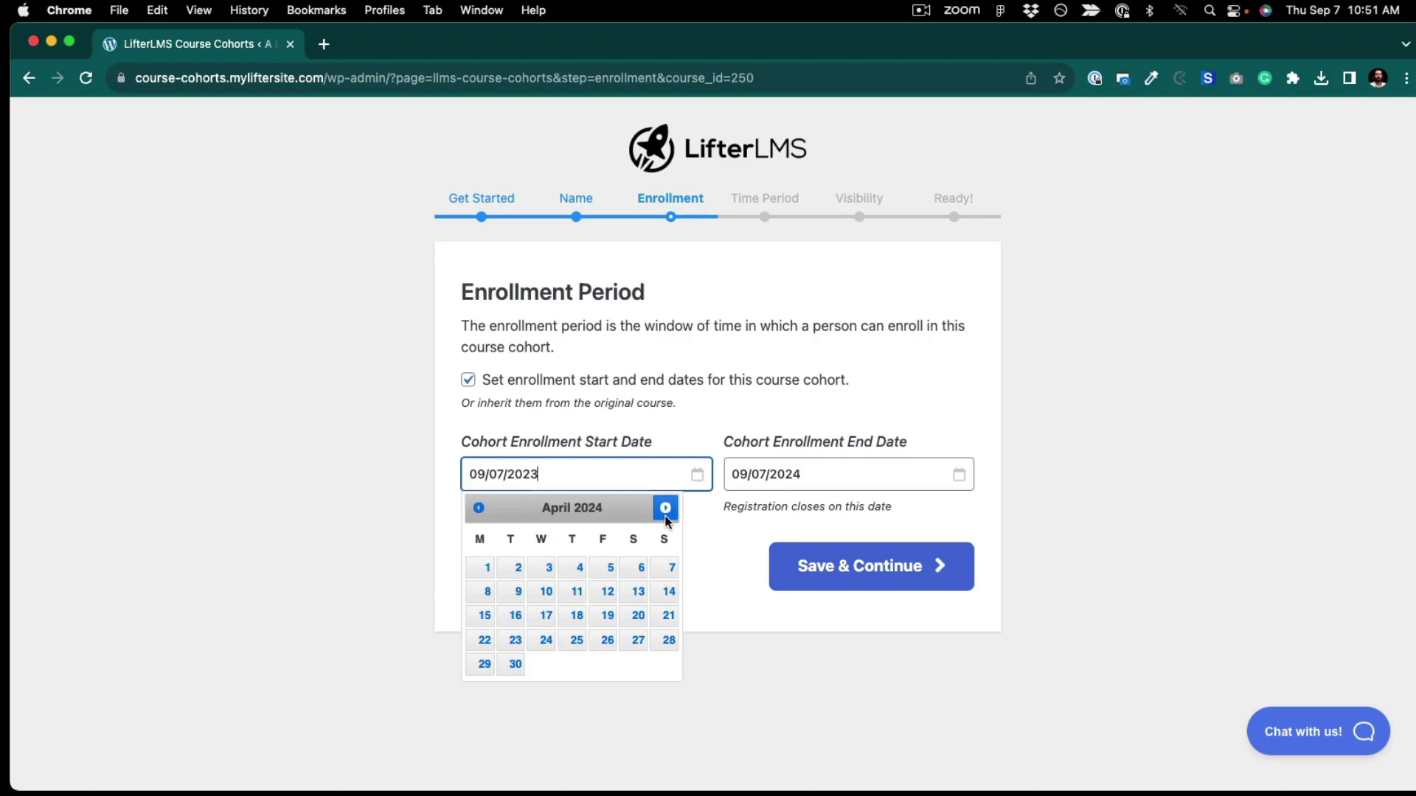
click(665, 519)
click(666, 519)
click(639, 567)
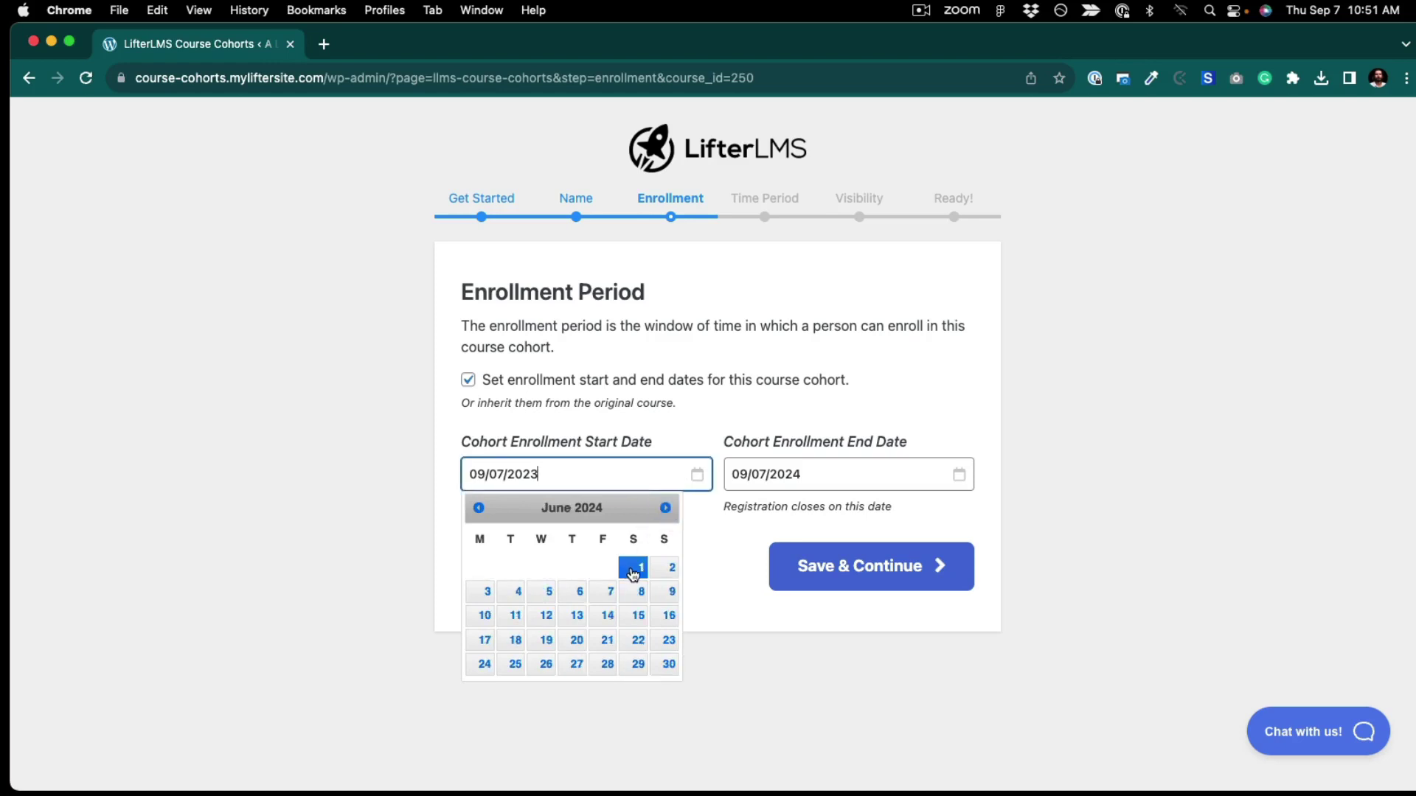
Set the enrollment end to 08/01/2024 and save the enrollment period.
click(907, 489)
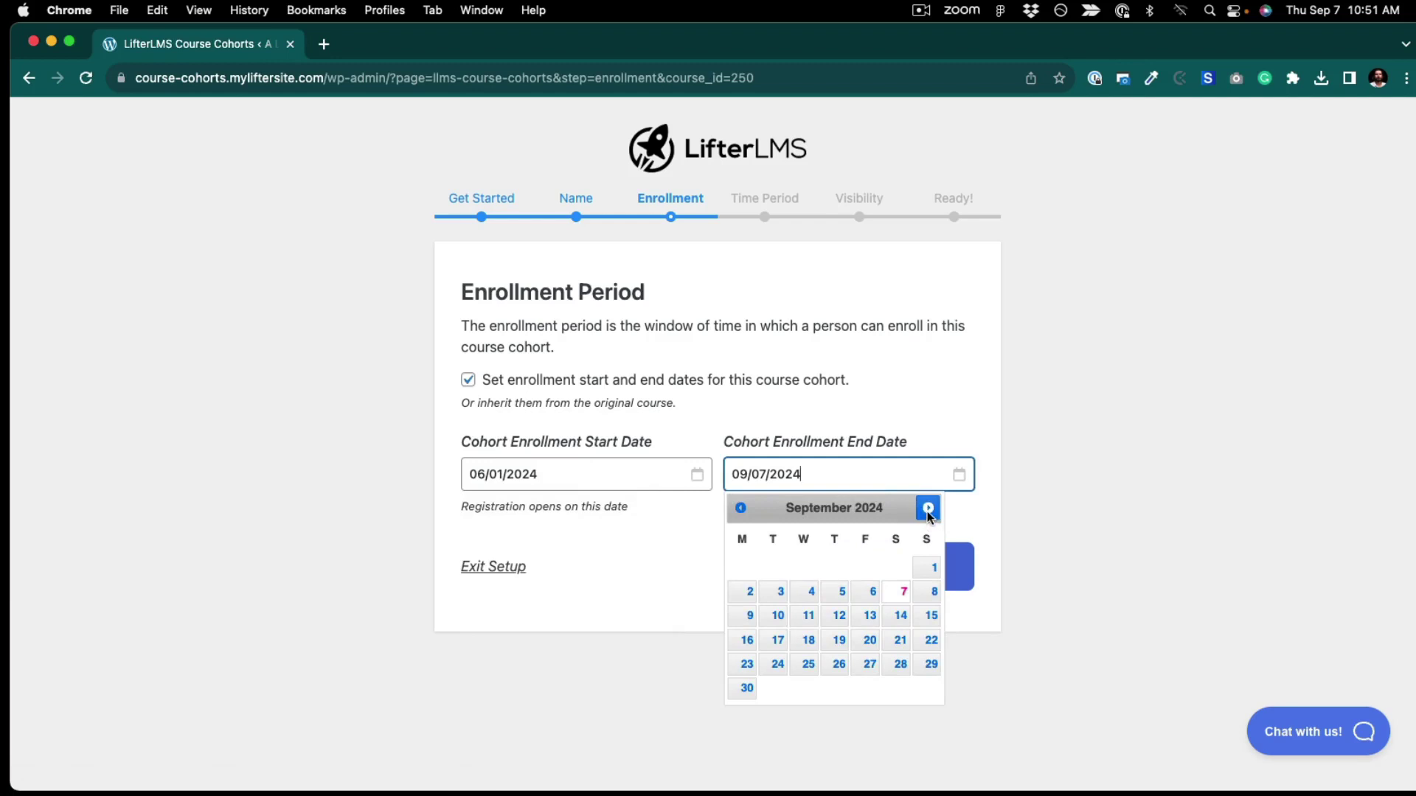
click(741, 508)
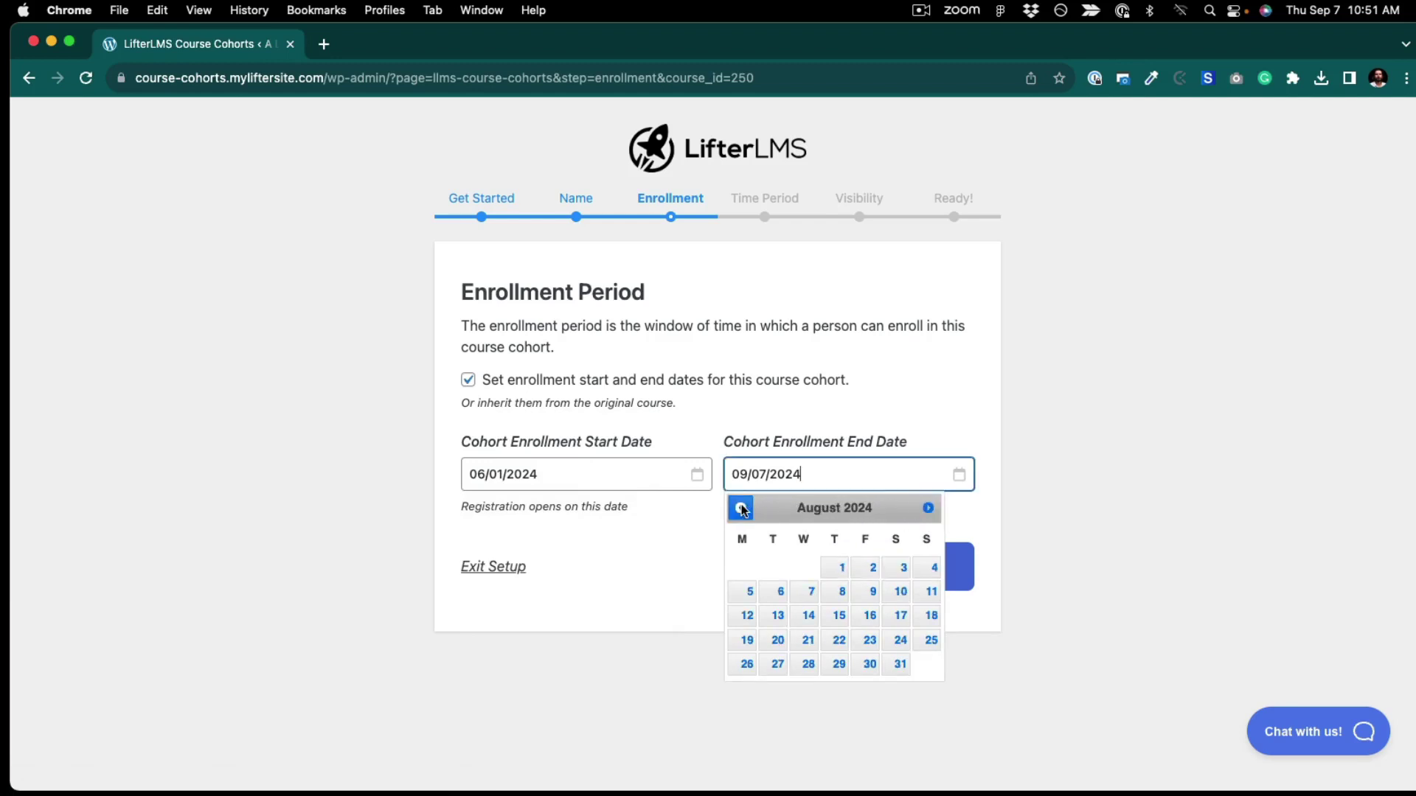
click(846, 565)
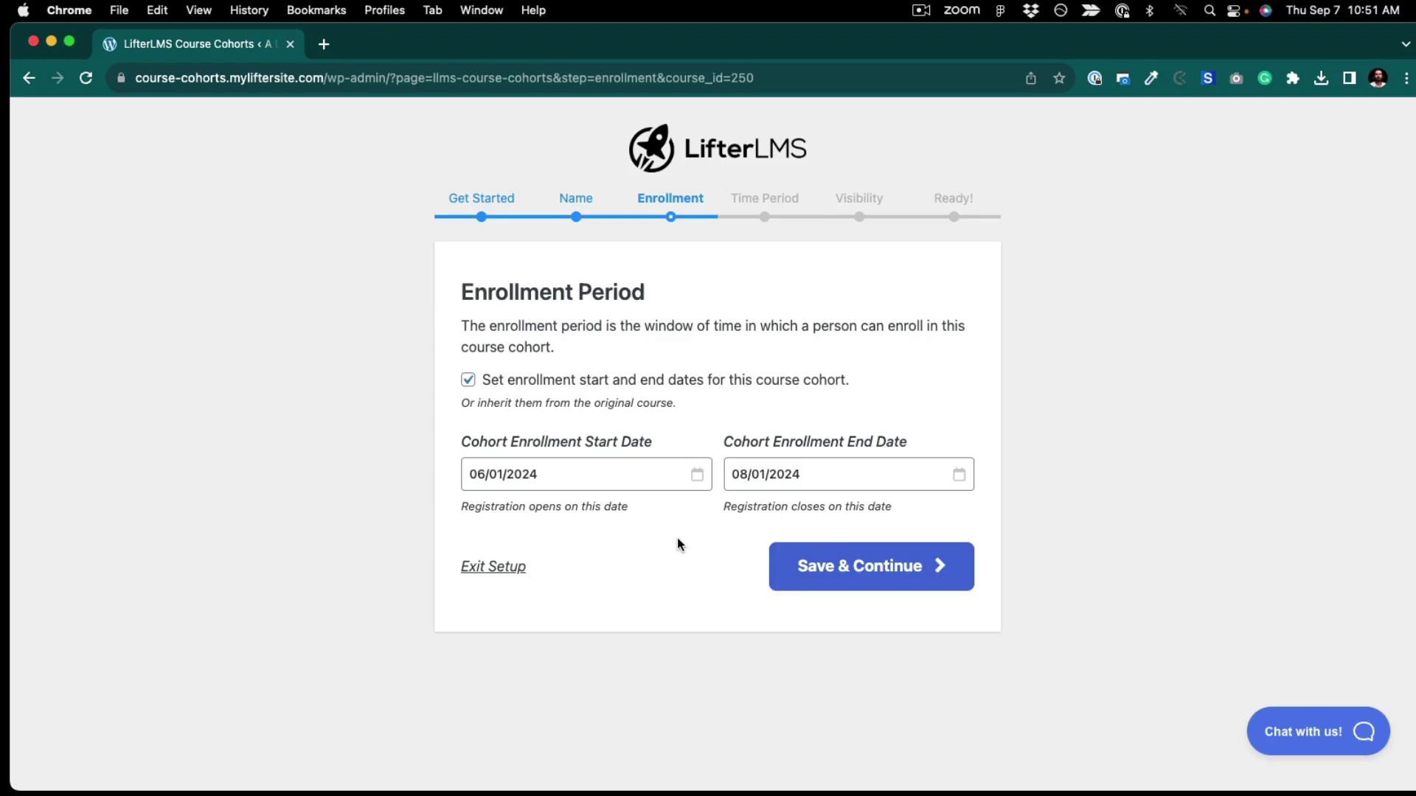
click(811, 581)
click(811, 582)
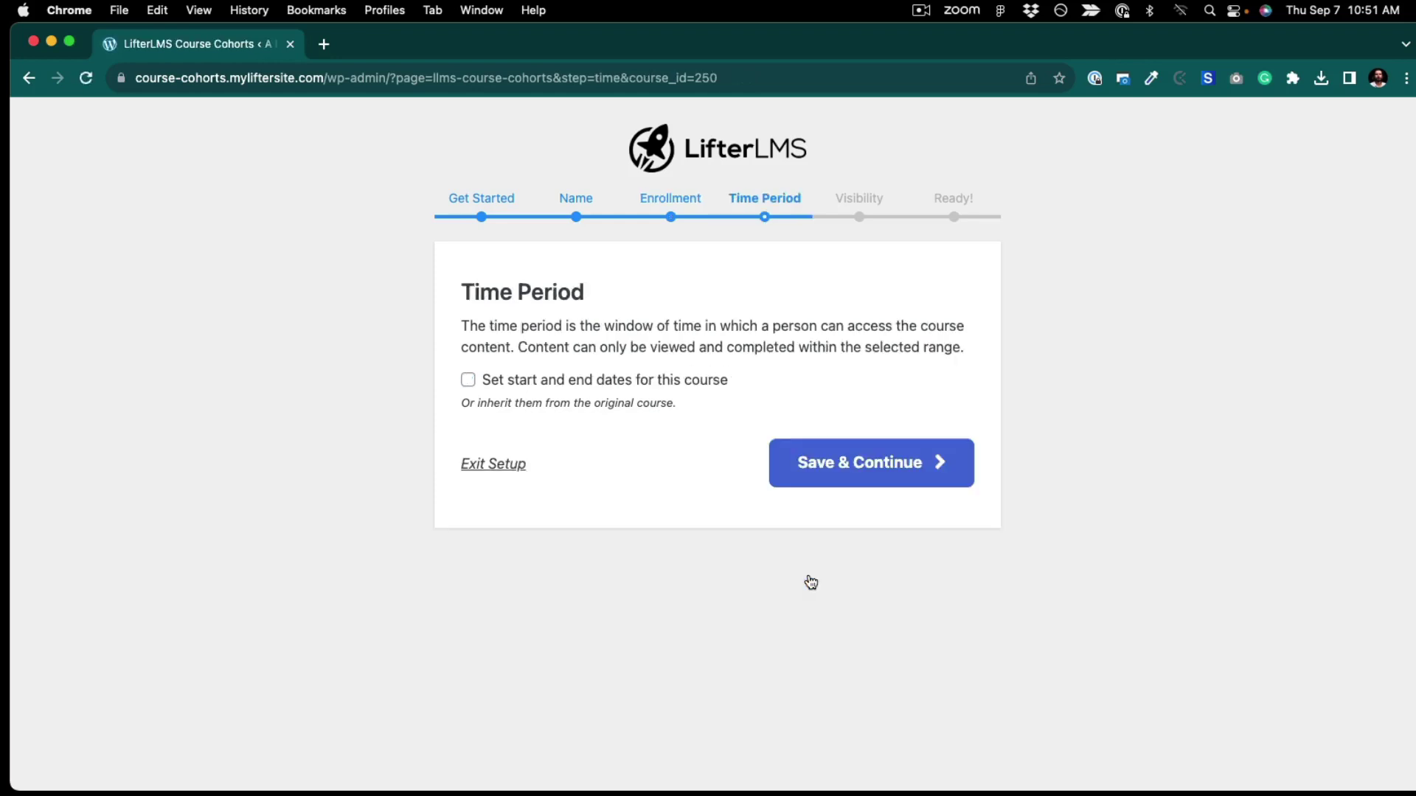
Enable custom access dates and set the cohort start date to 09/03/2024.
click(469, 381)
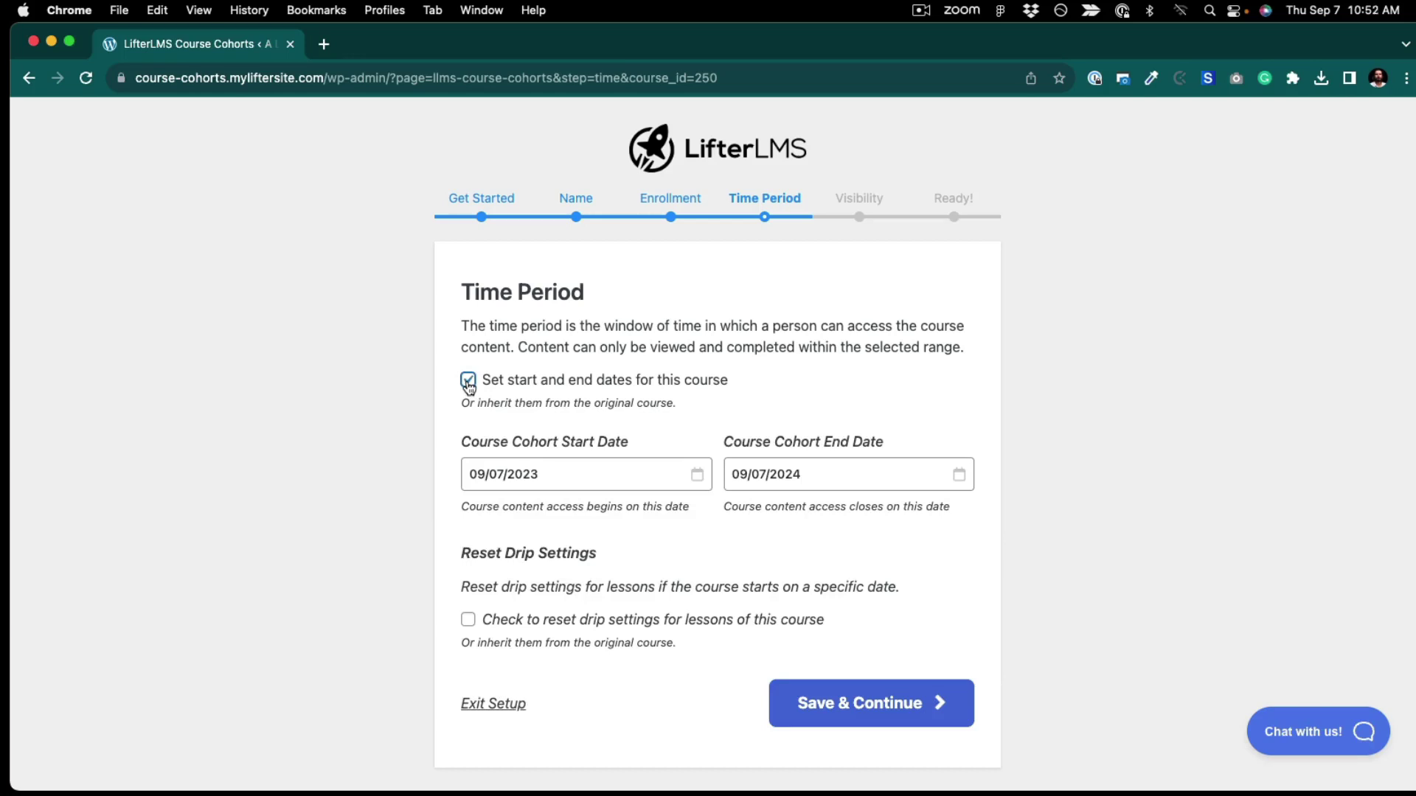
click(699, 472)
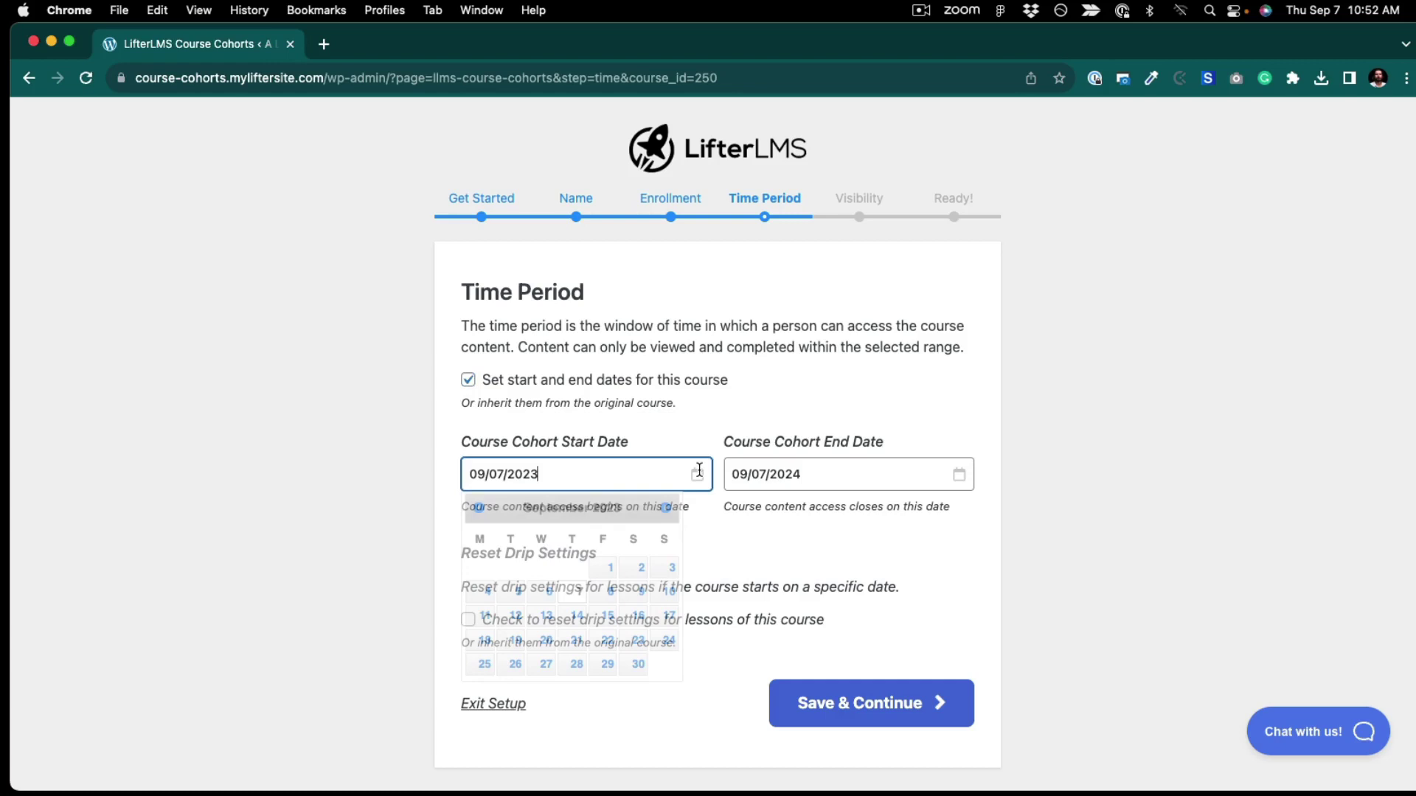
click(667, 509)
click(668, 510)
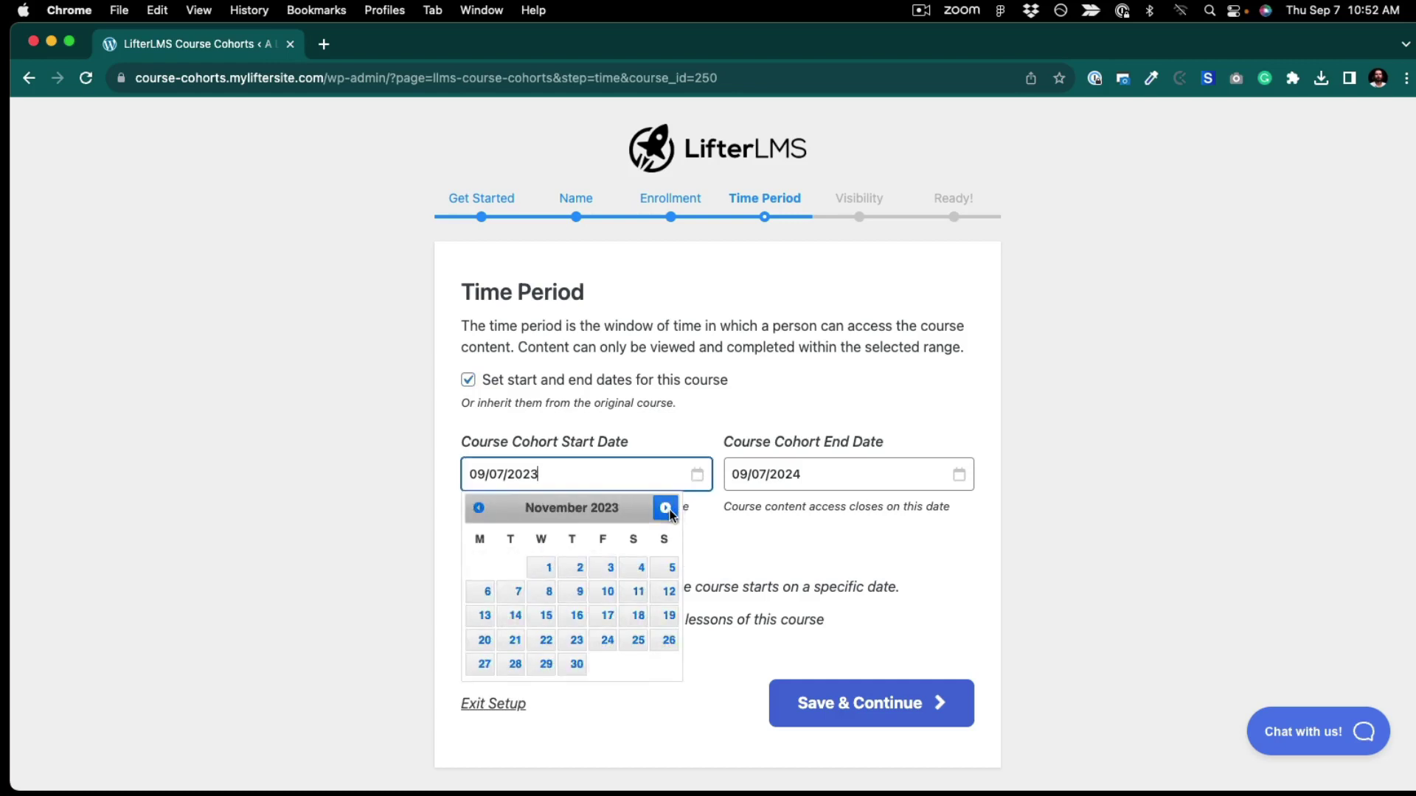
click(666, 509)
click(666, 508)
click(666, 508)
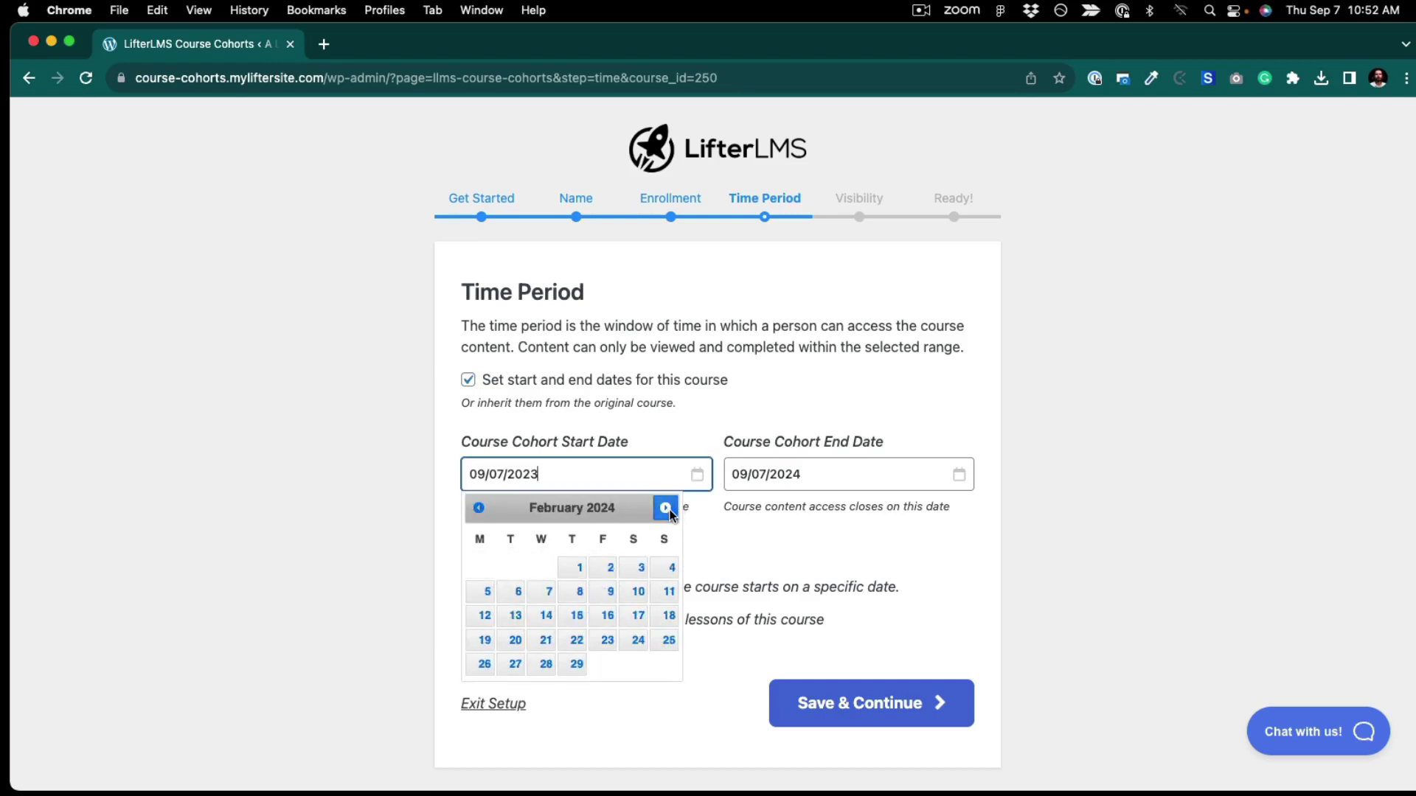
click(666, 509)
click(667, 509)
click(667, 509)
click(667, 509)
click(667, 508)
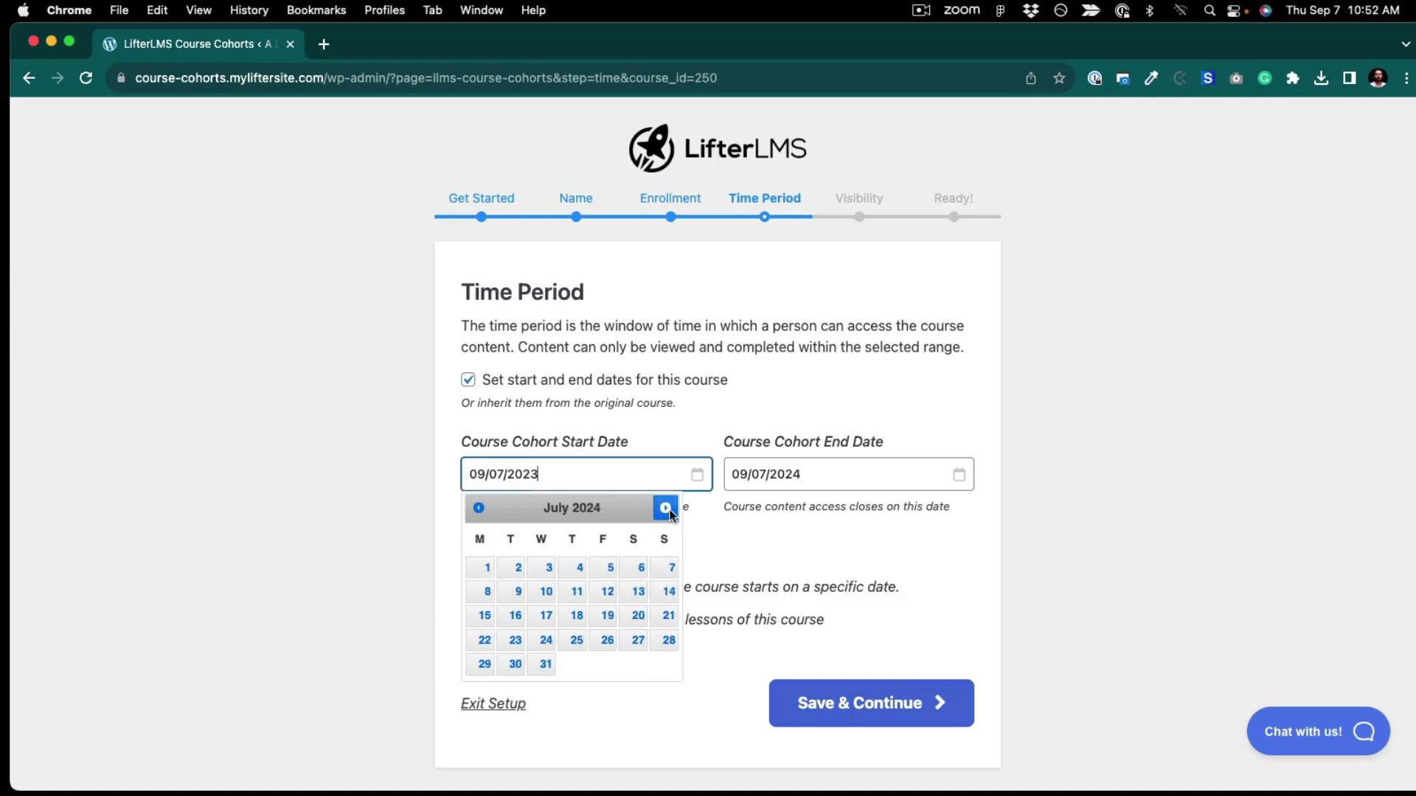
click(667, 508)
click(666, 509)
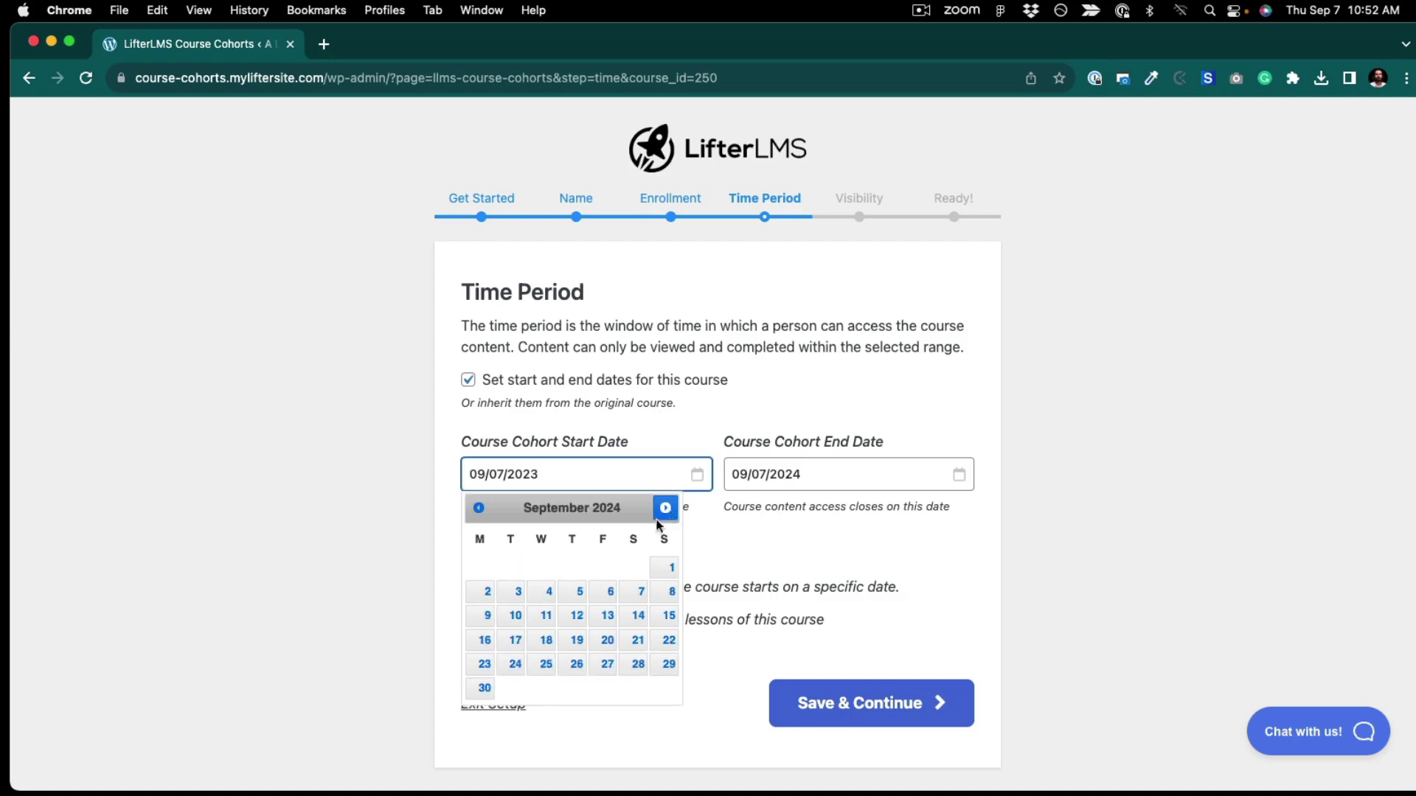
click(516, 599)
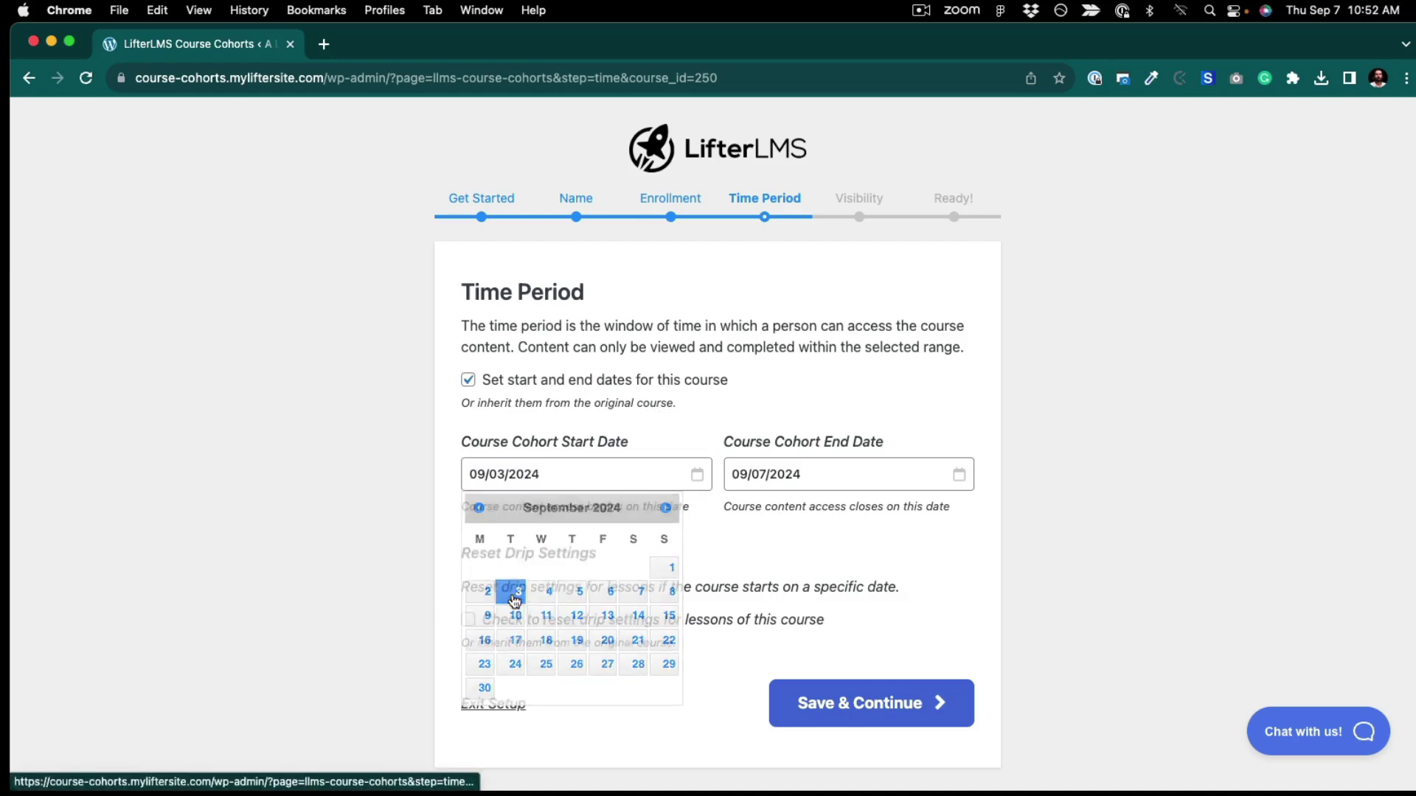
Set the end date to 12/15/2024, reset lesson drip settings, and save the time period.
click(766, 474)
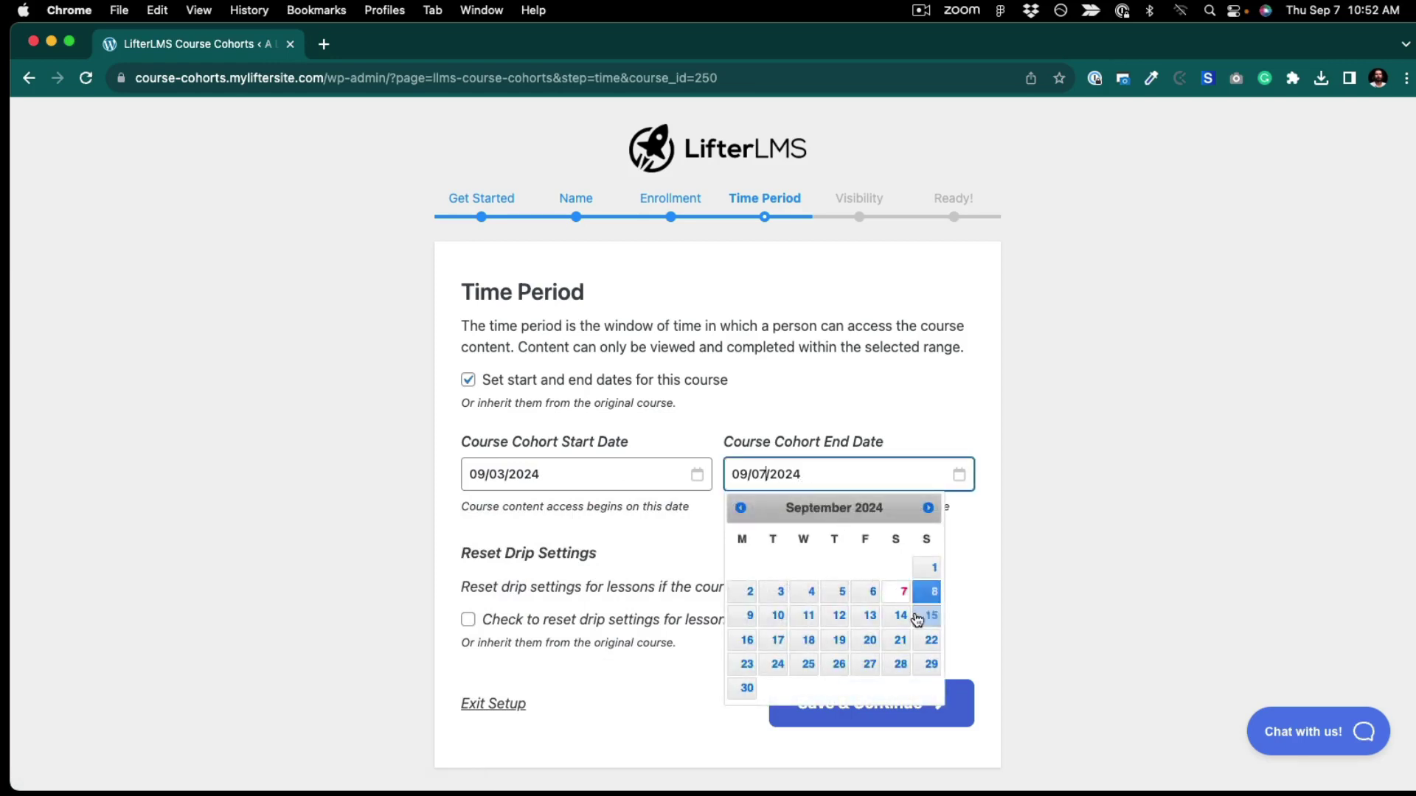
click(928, 508)
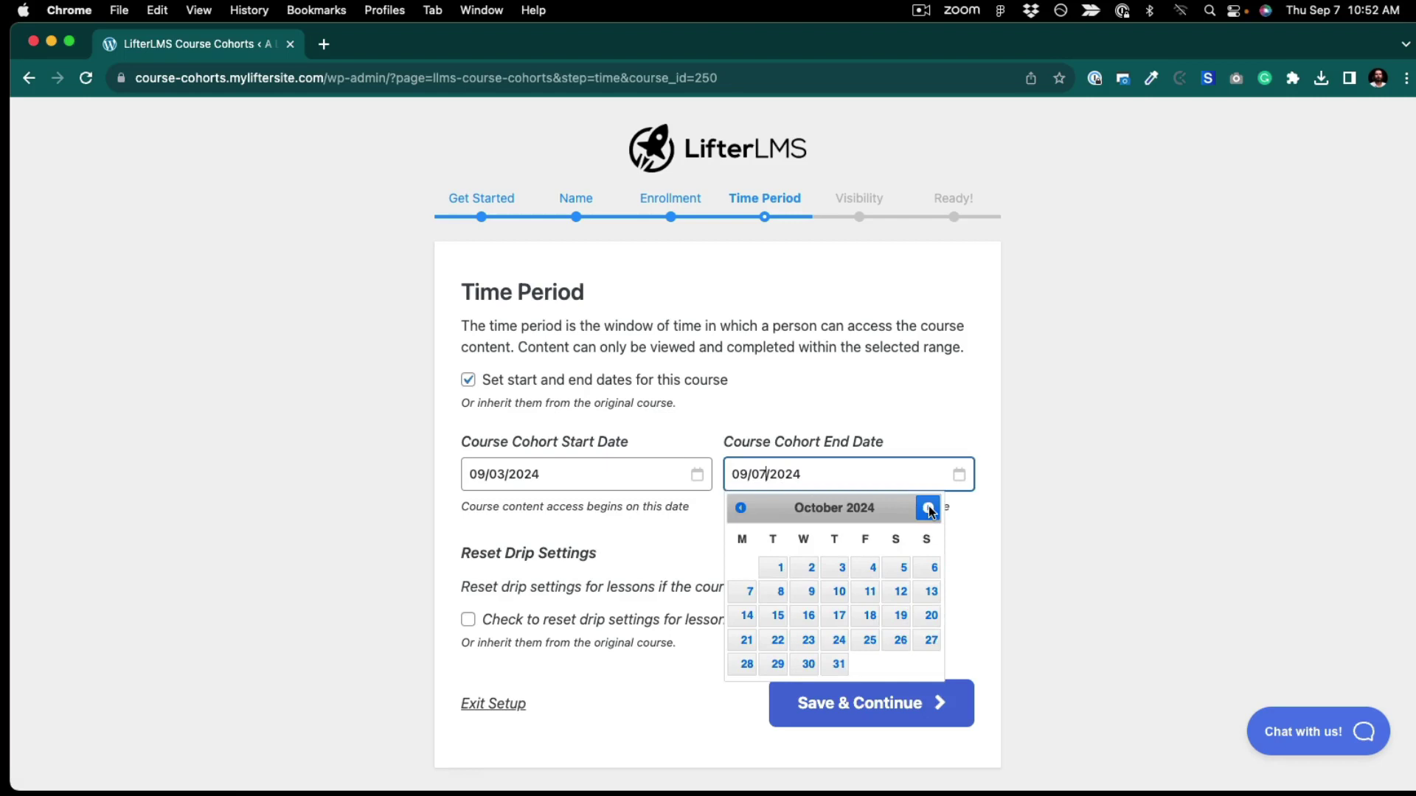
click(928, 508)
click(928, 508)
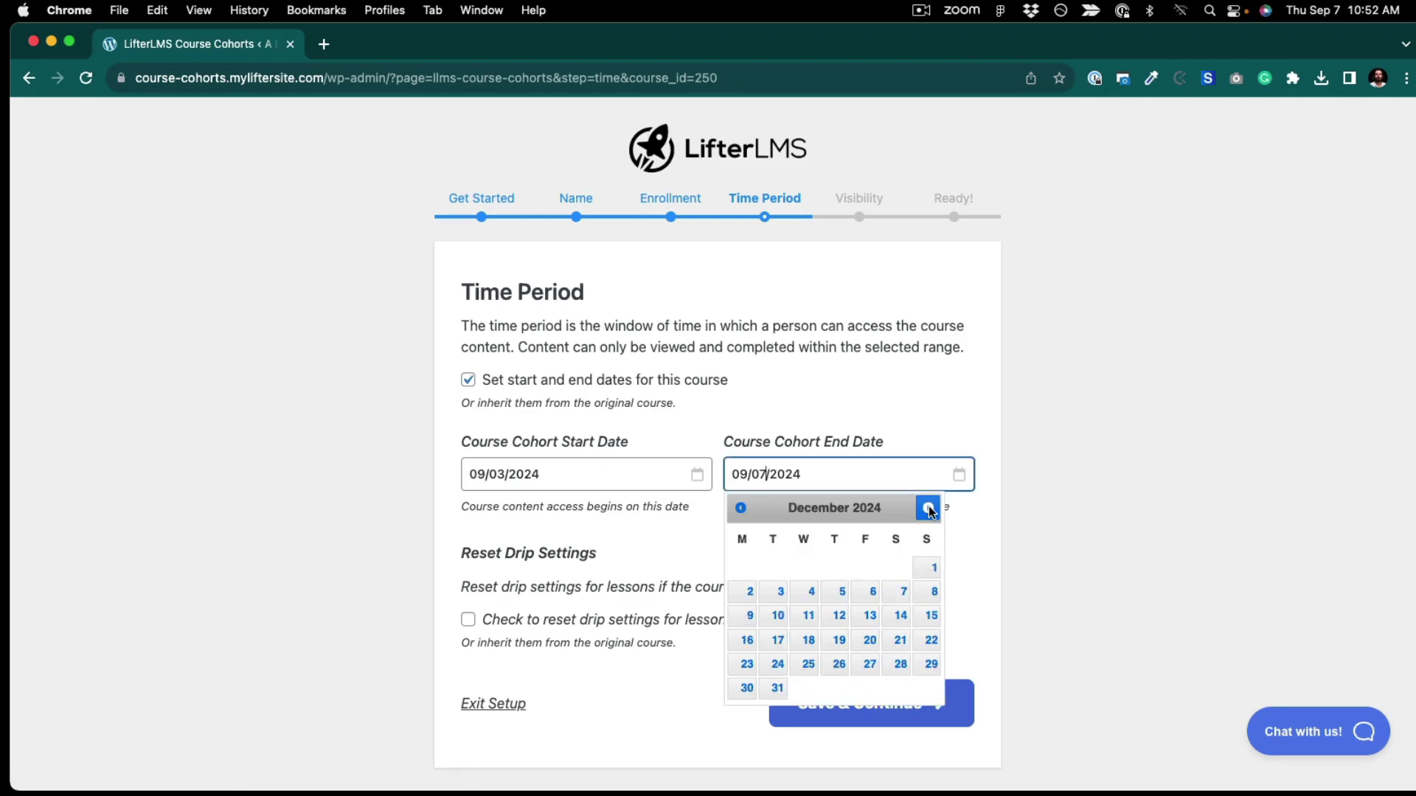
click(929, 616)
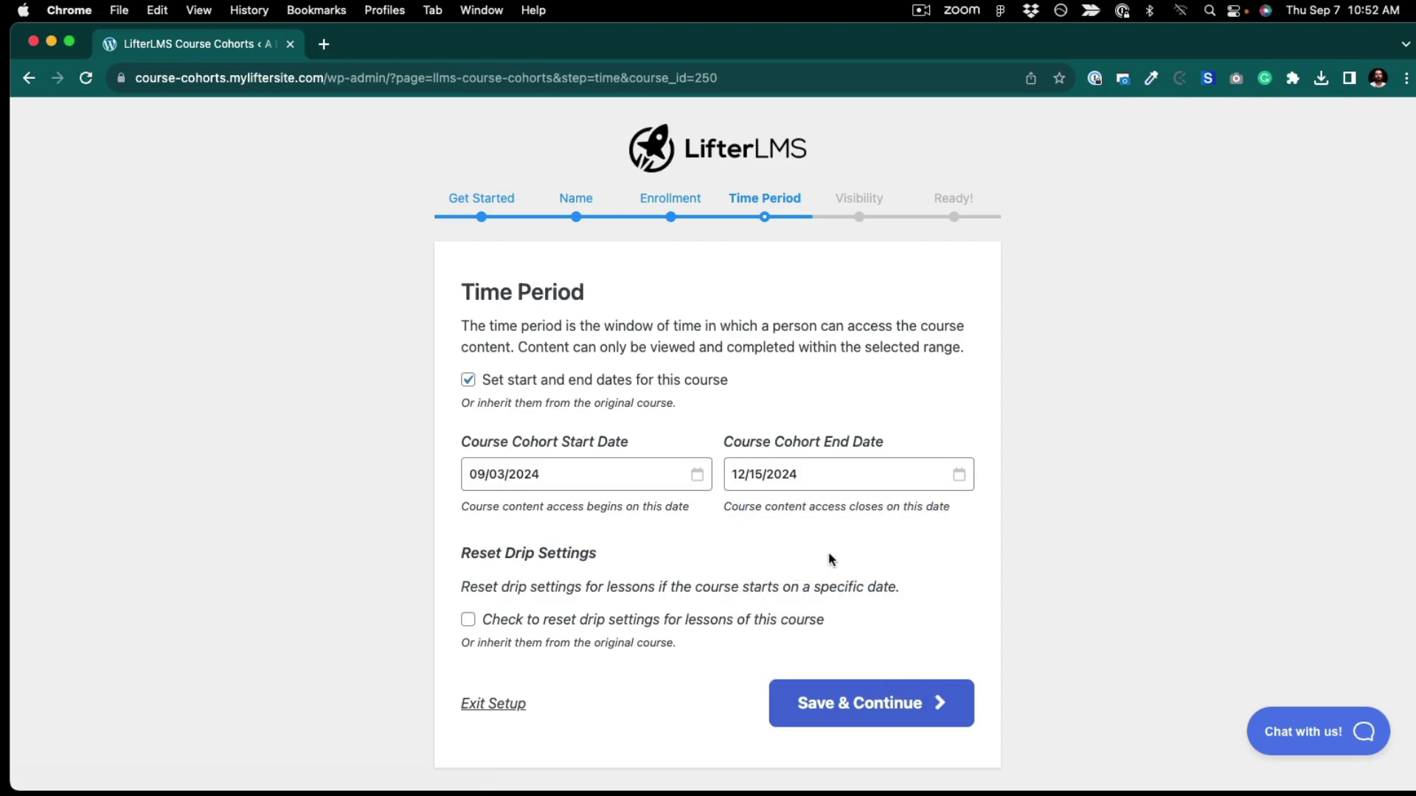
click(469, 621)
click(829, 704)
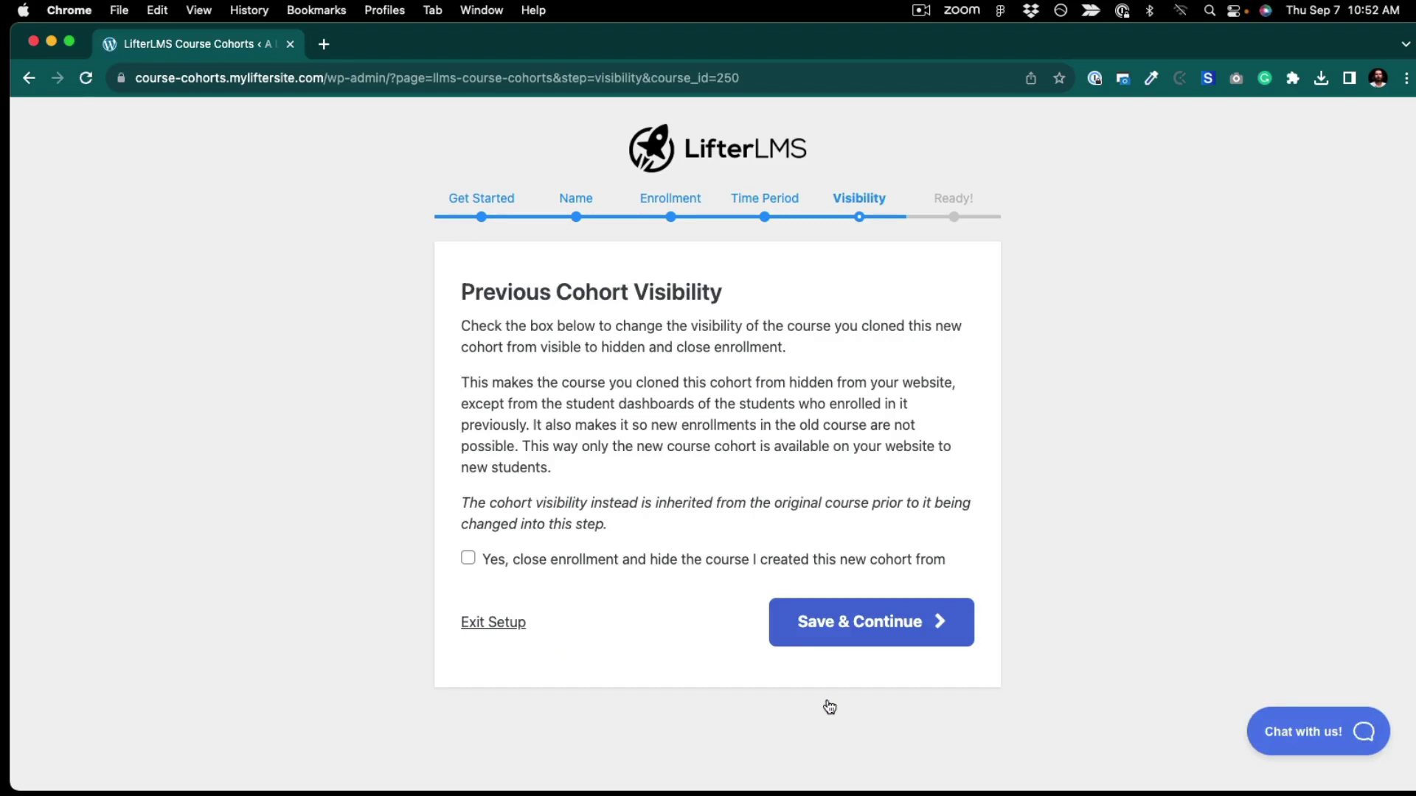
Close enrollment and hide the Spring course, then open the new Fall Semester cohort.
click(470, 561)
click(870, 608)
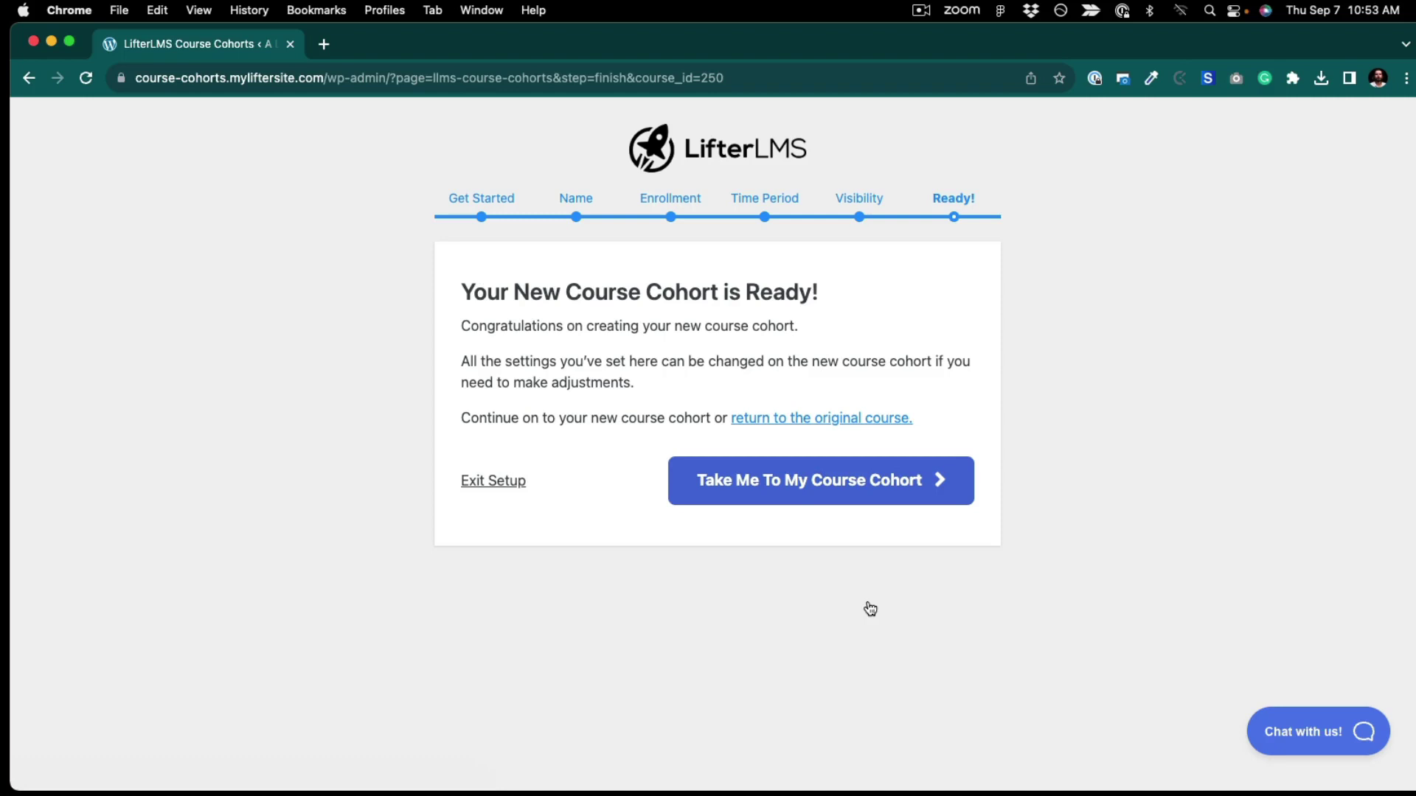
click(792, 494)
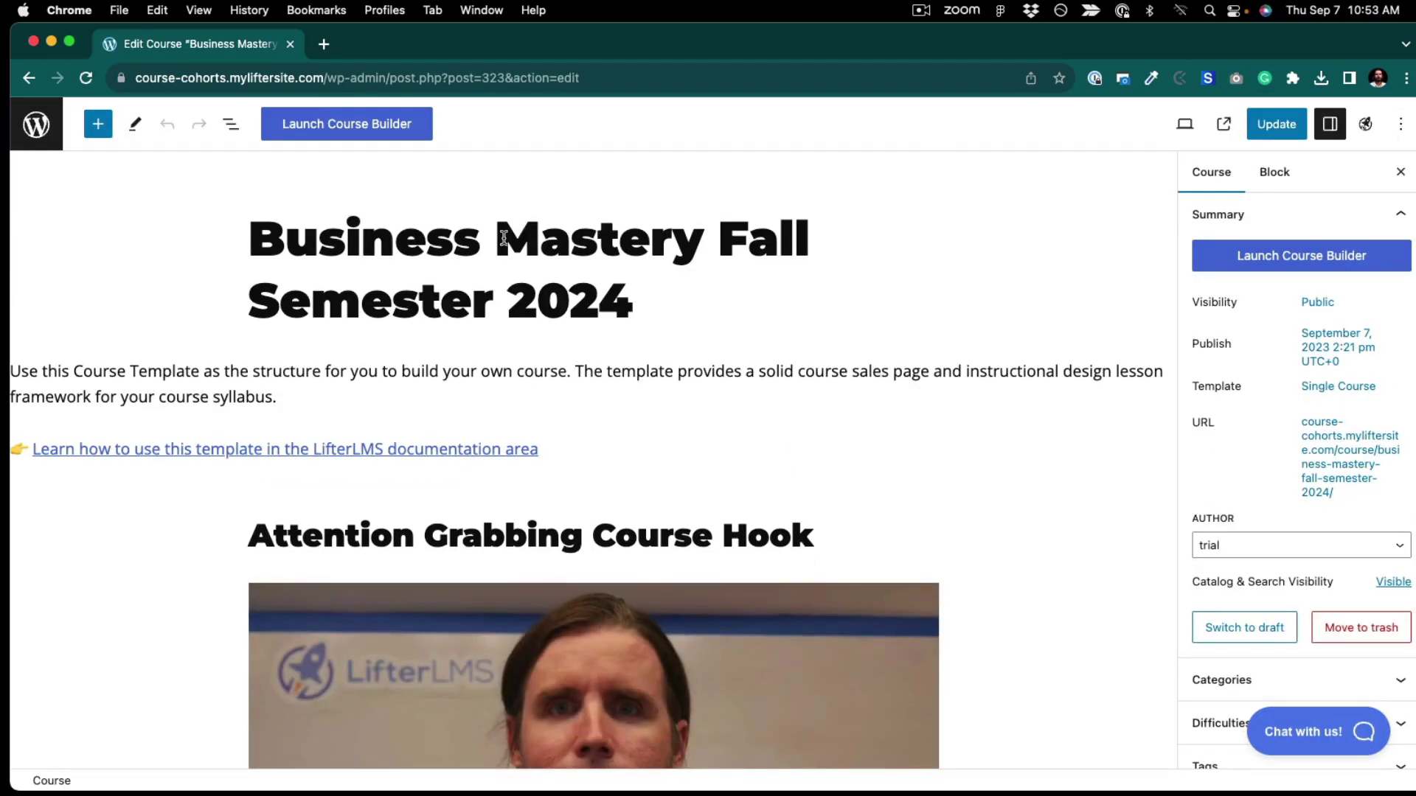
Replace the featured image with Business-Mastery-Fall-2024.jpg and update the course.
drag(498, 237, 790, 310)
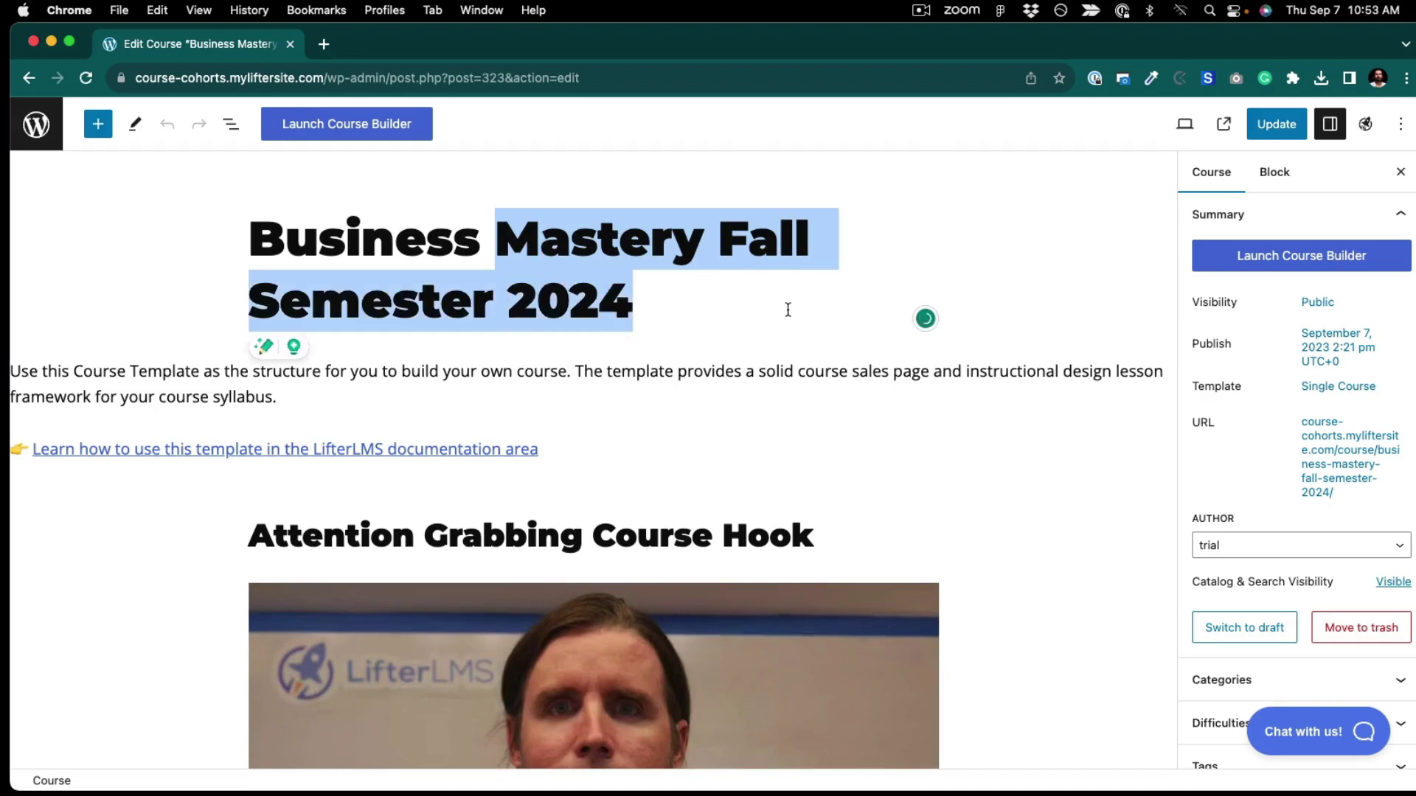
scroll(1293, 490, down, 4)
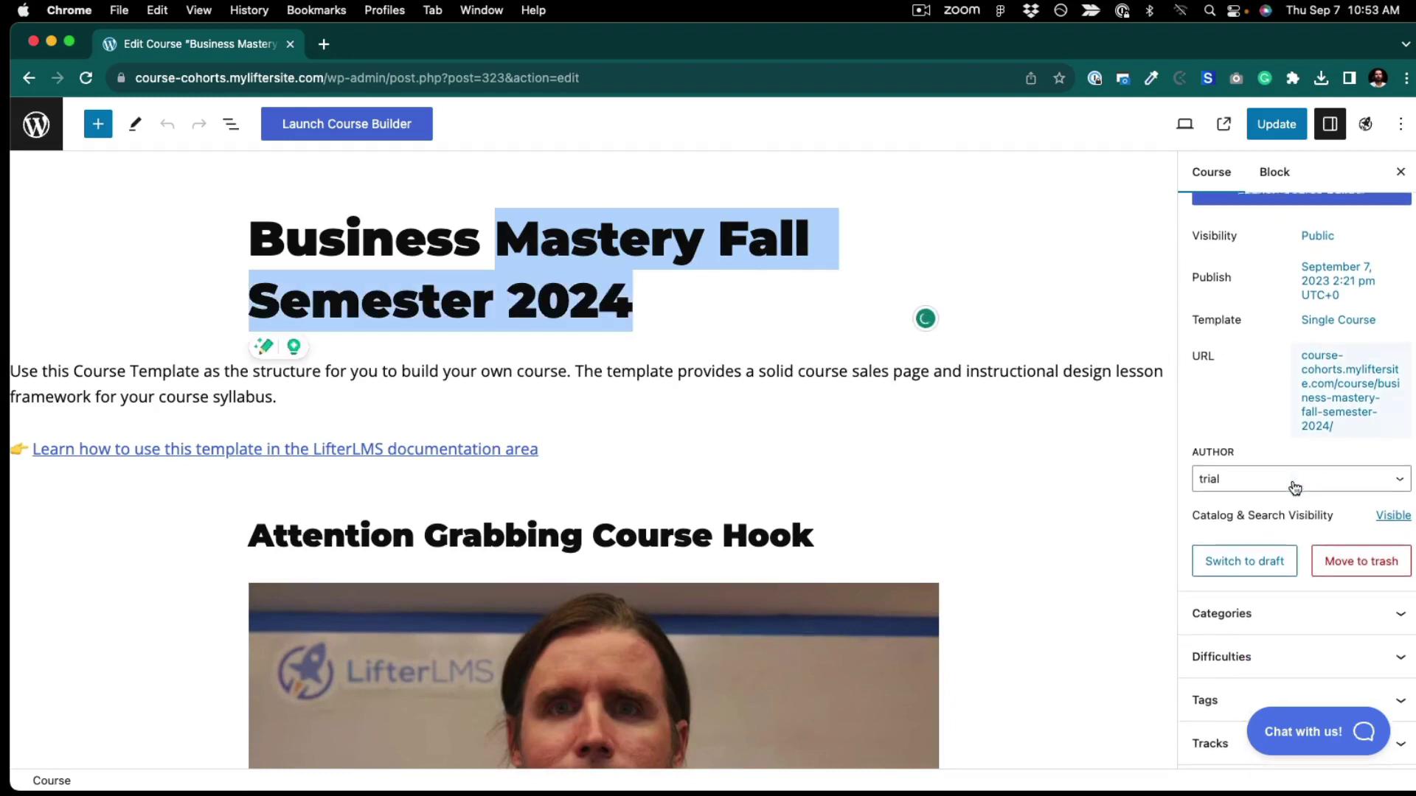
scroll(1295, 488, down, 3)
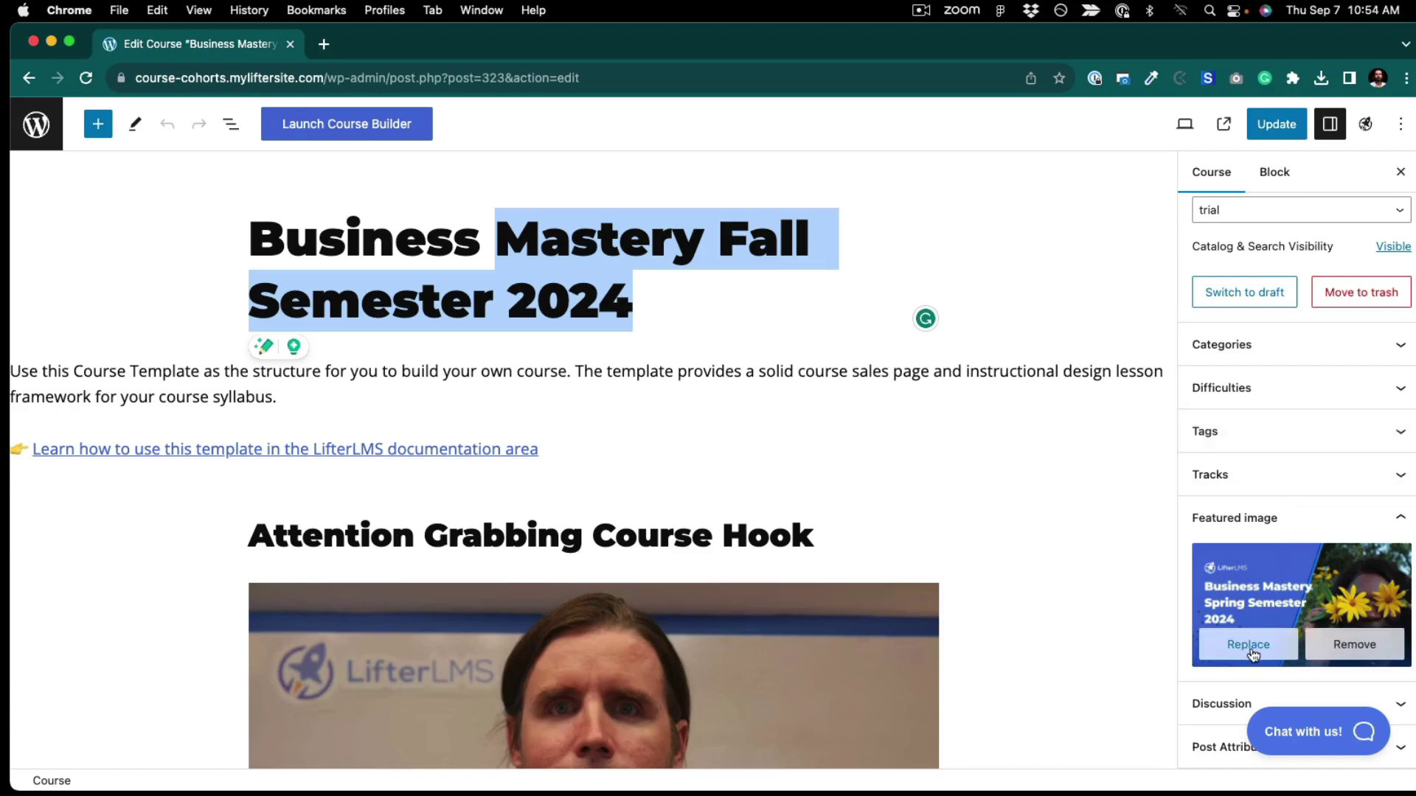
click(1249, 645)
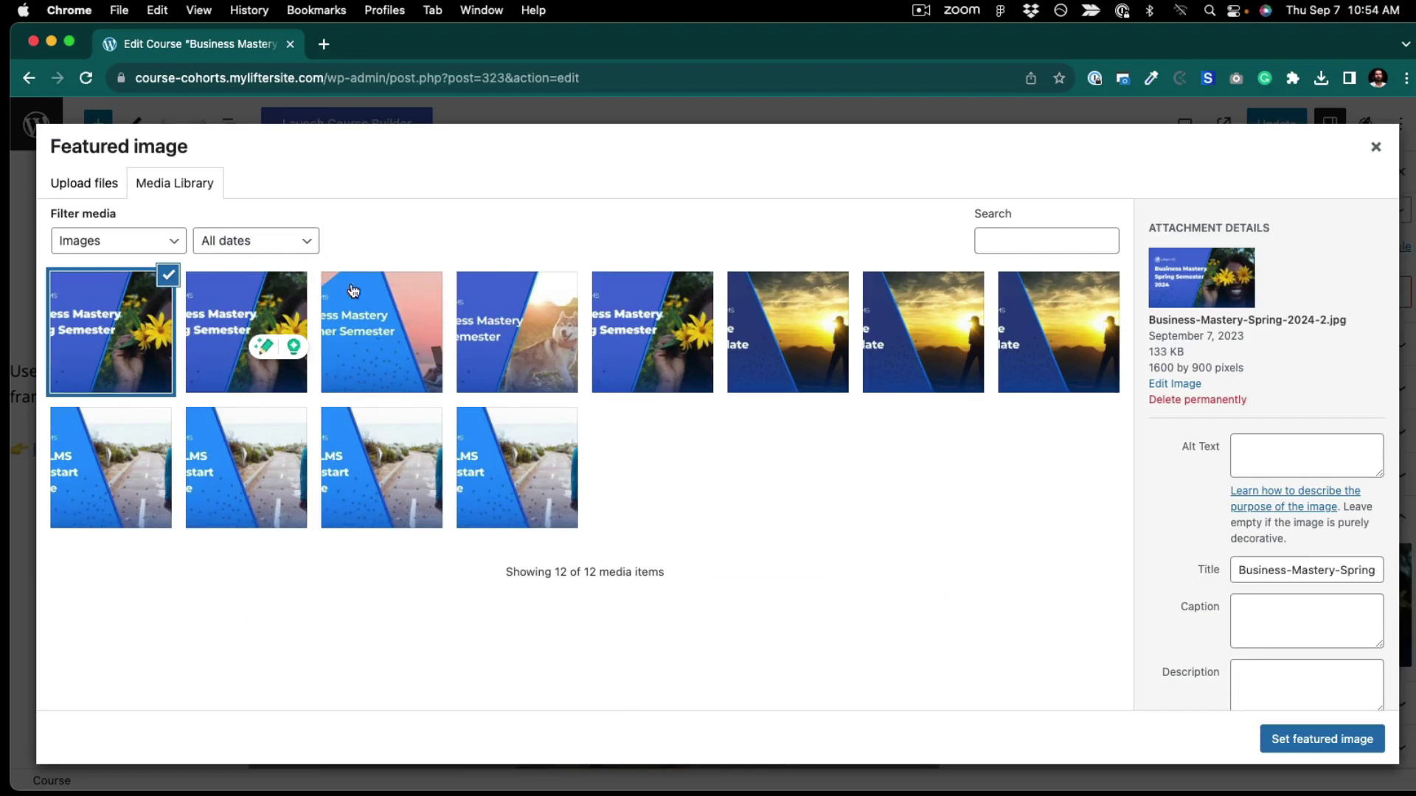
click(519, 331)
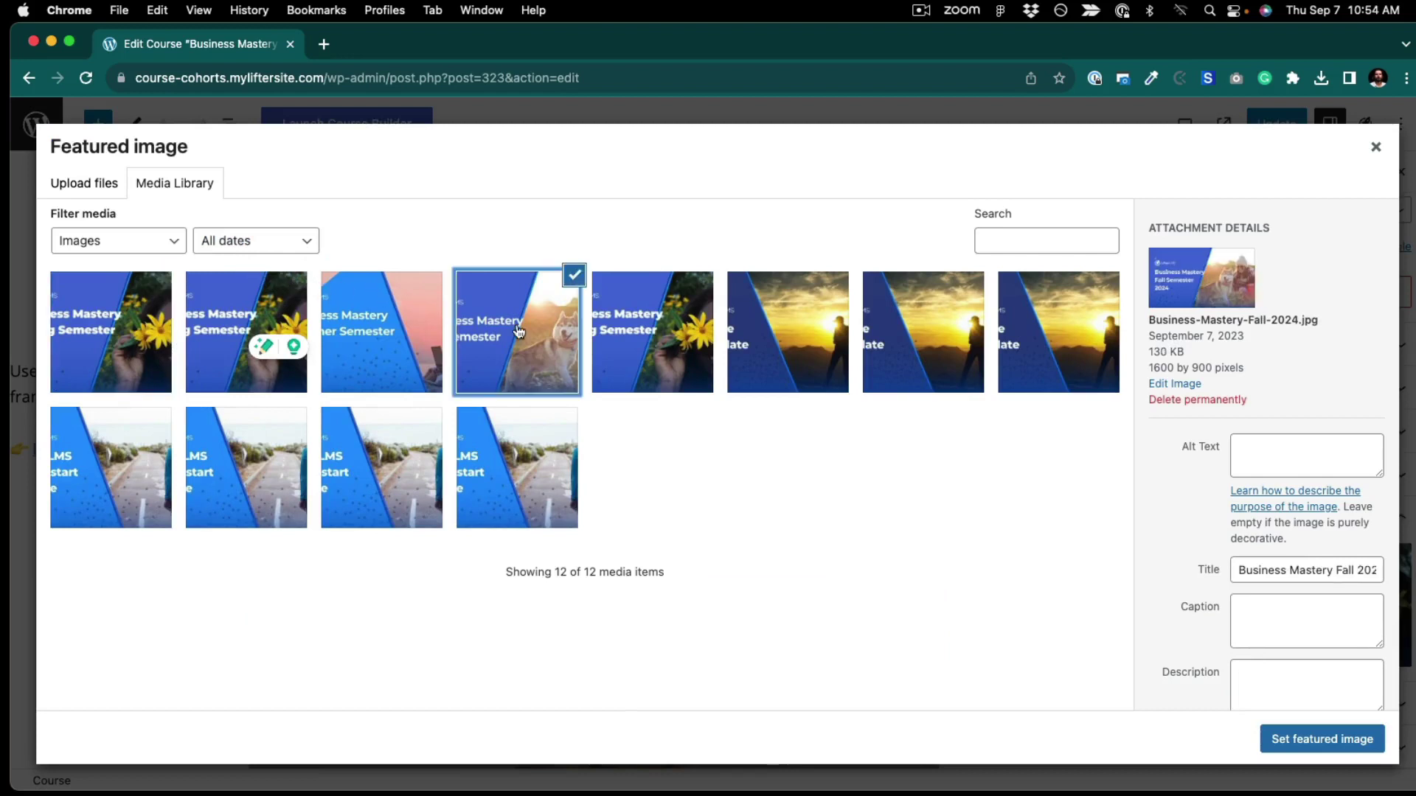
click(1312, 741)
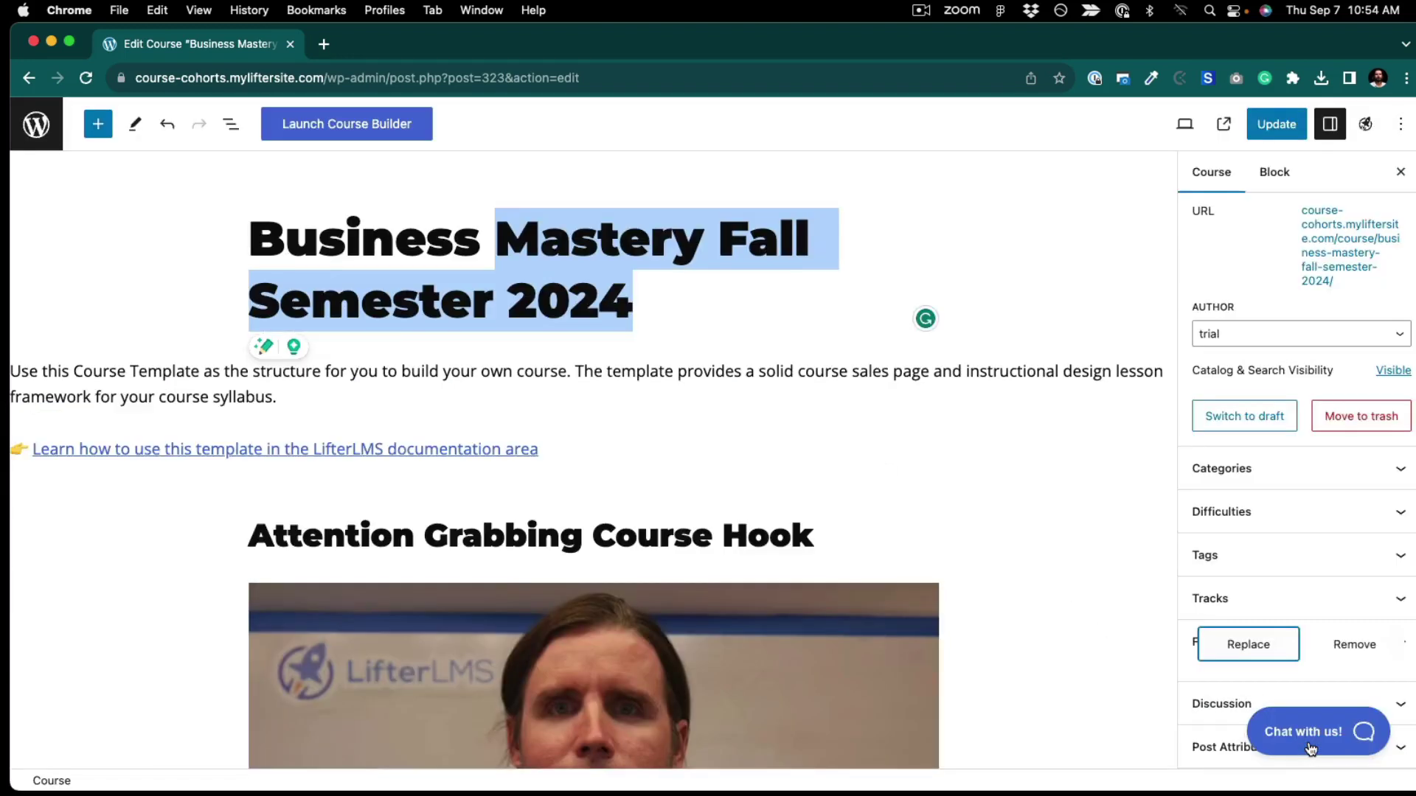
click(1294, 134)
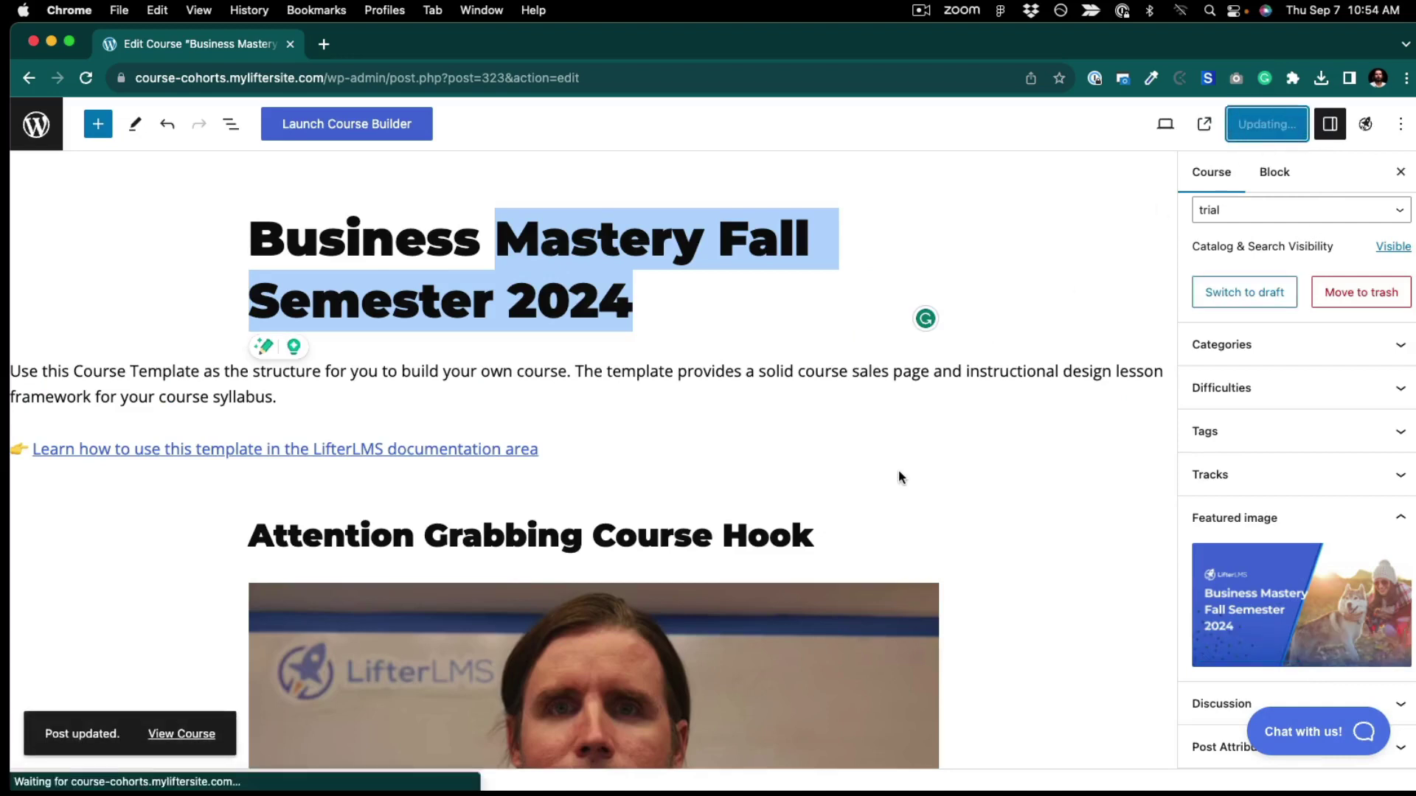
Show every lesson in the Course Builder outline, then view the live Fall Semester course page.
click(338, 132)
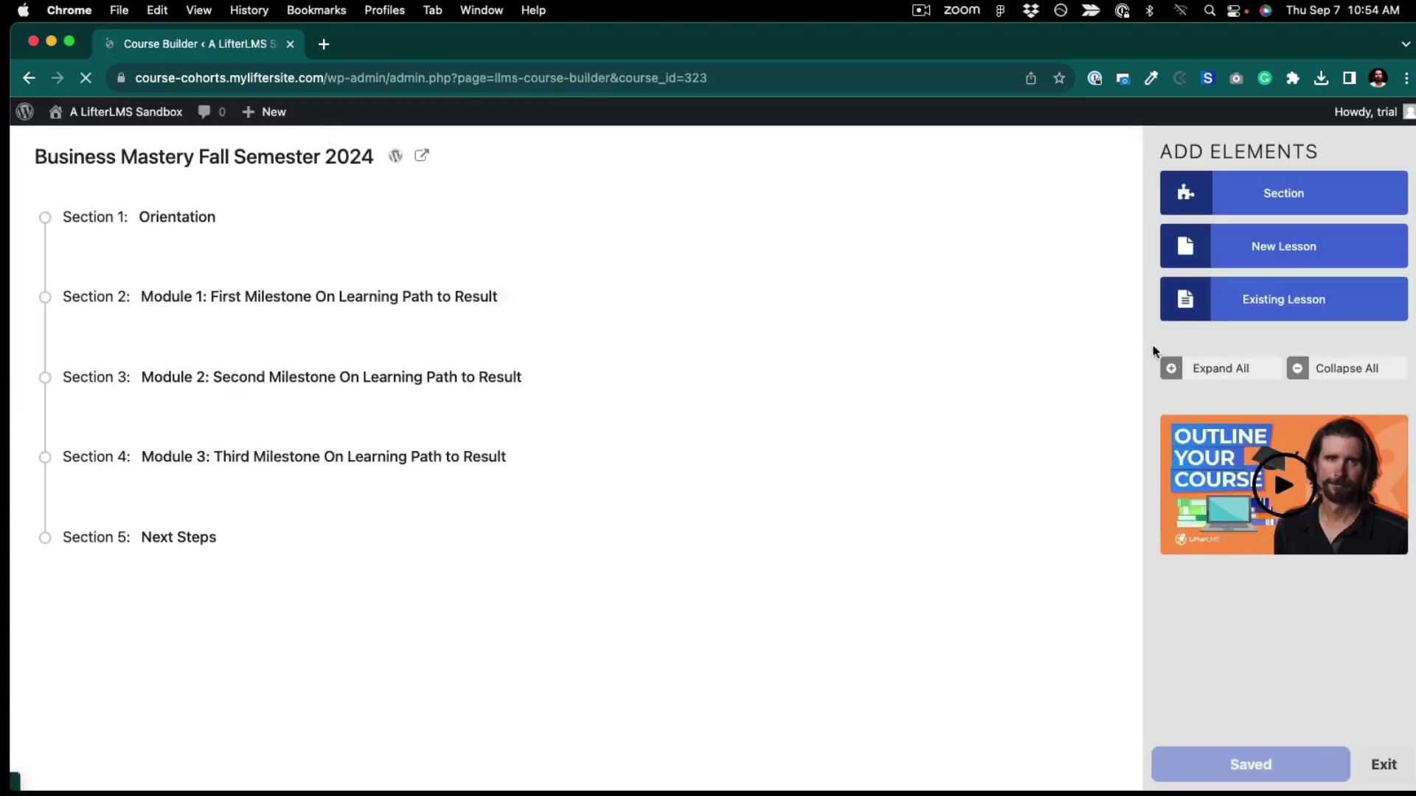
click(1213, 368)
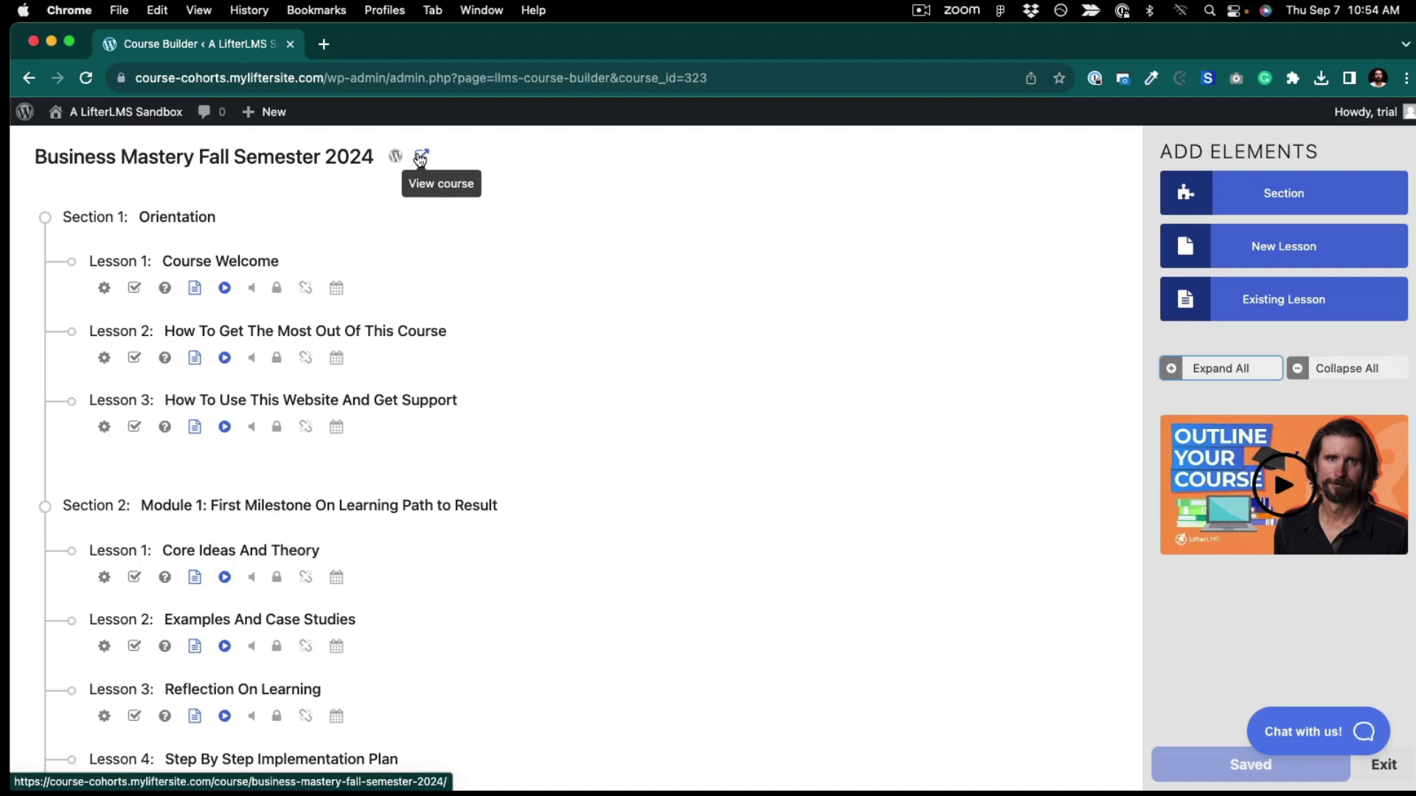
click(420, 158)
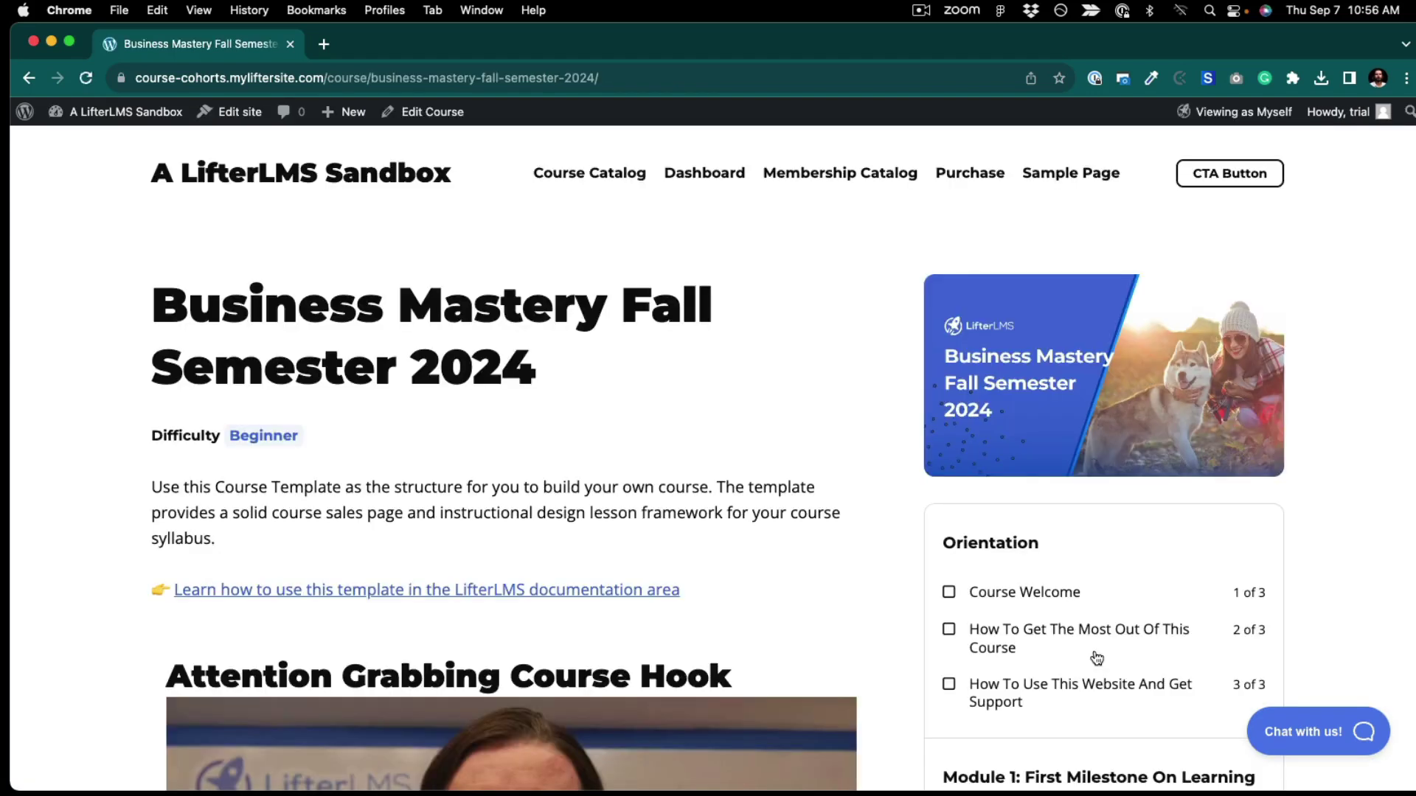
Scroll the course page, then go to the Course Catalog listing the Spring, Summer and Fall 2024 courses.
scroll(1097, 719, down, 5)
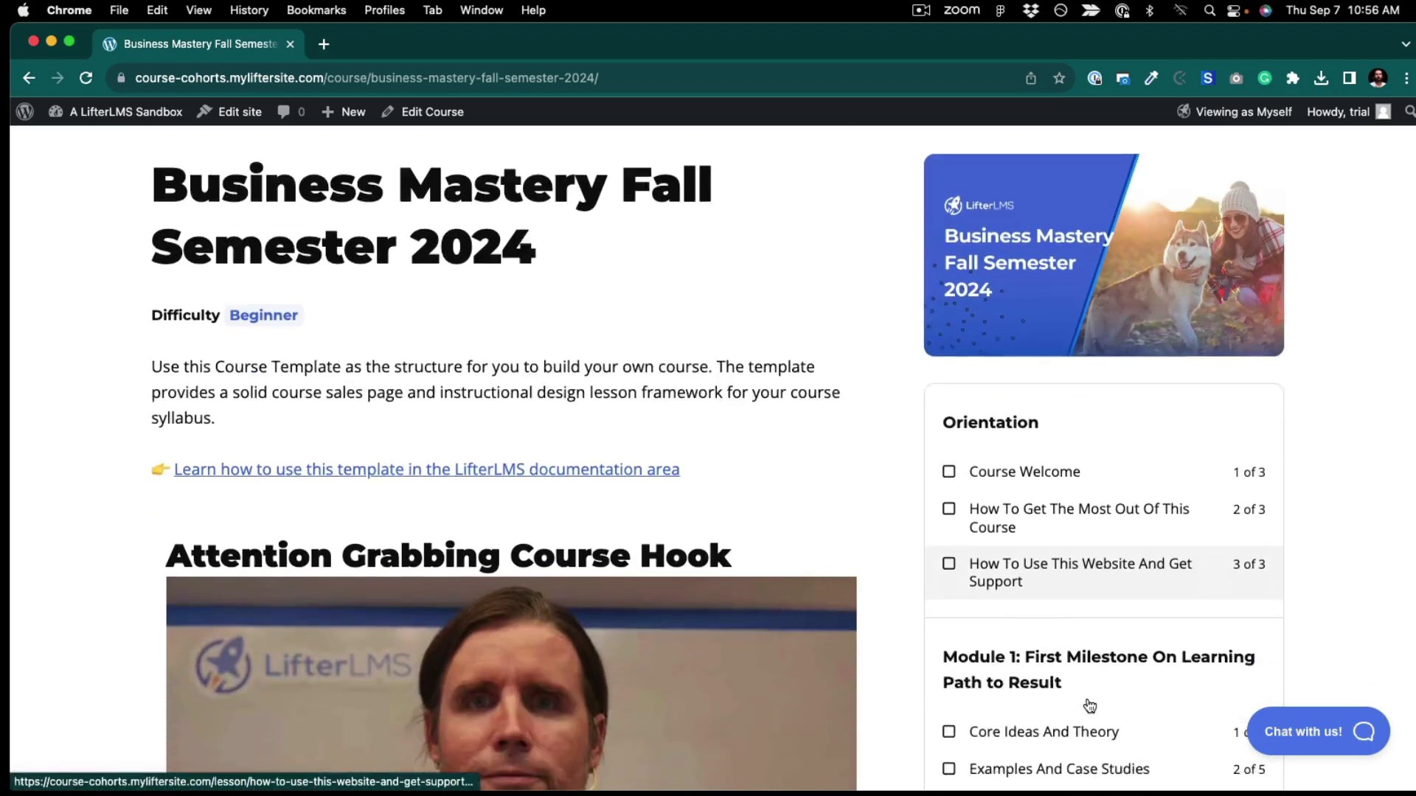
scroll(1089, 705, down, 3)
scroll(1088, 701, up, 8)
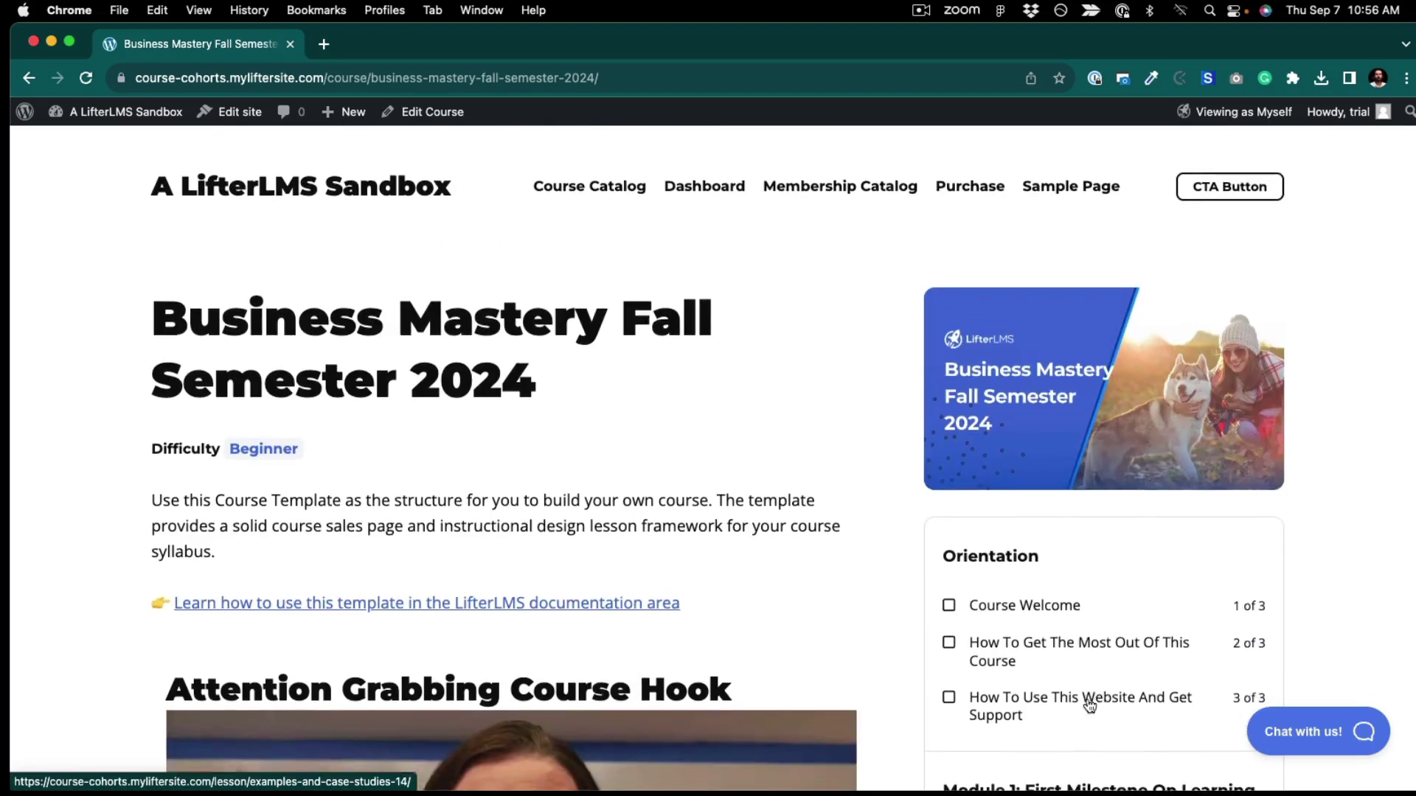
click(618, 181)
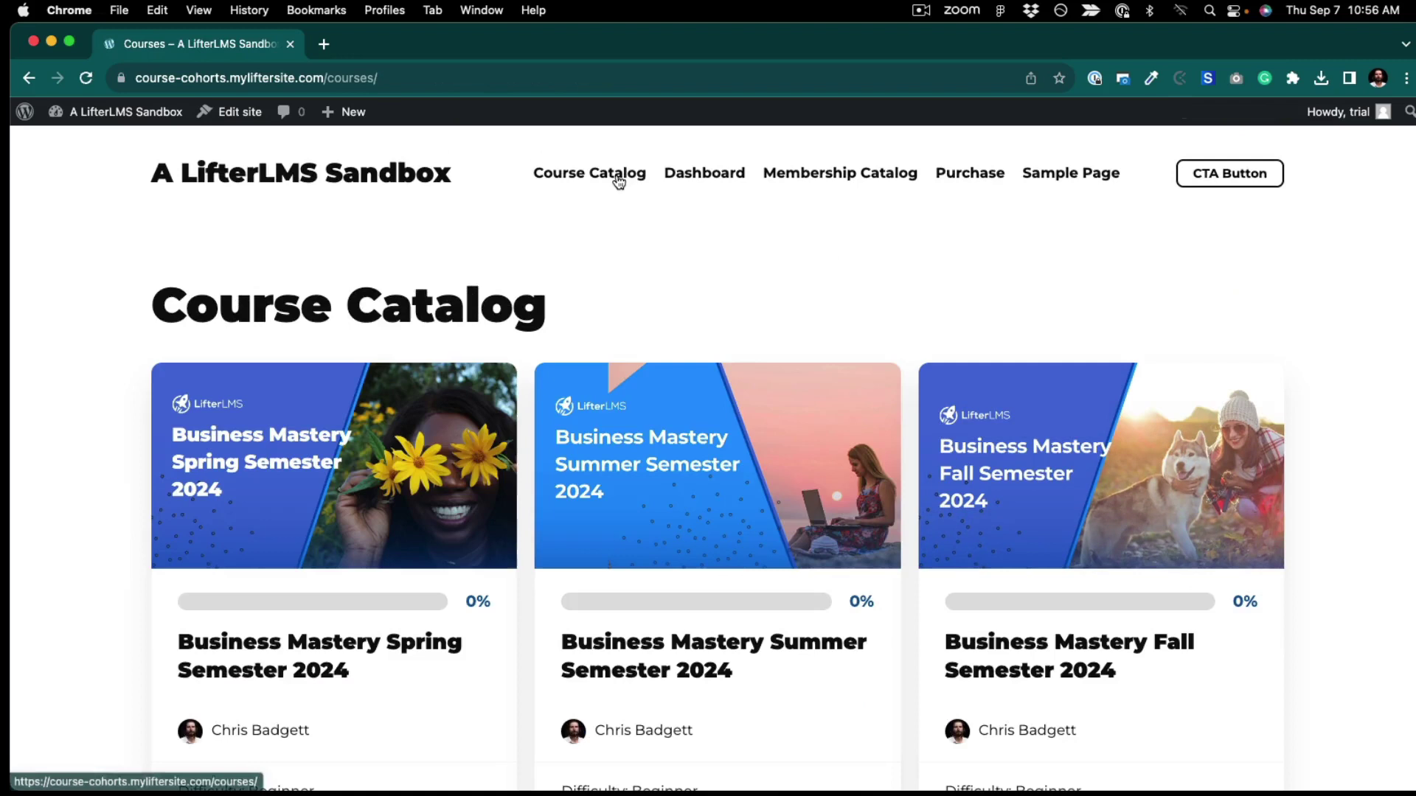